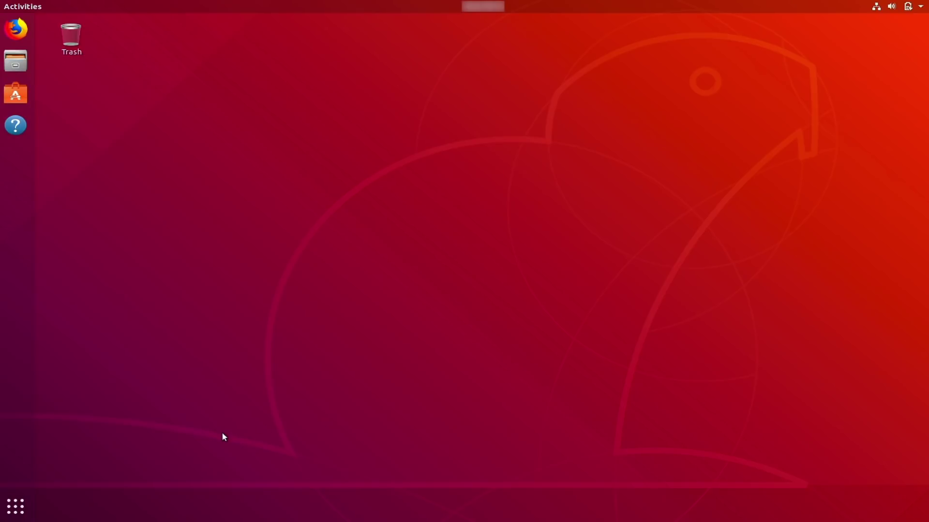
Step: Launch Software Updater from the applications overview and let it check for updates
click(15, 507)
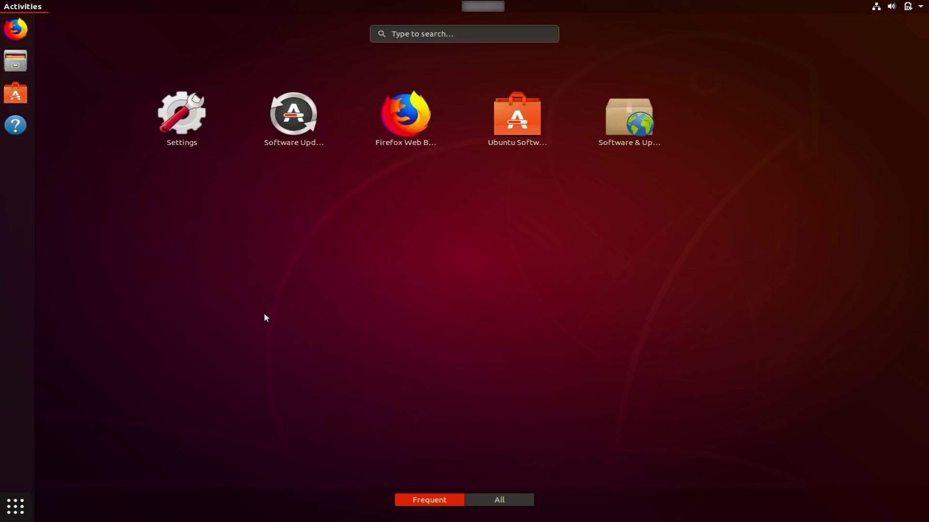
click(294, 116)
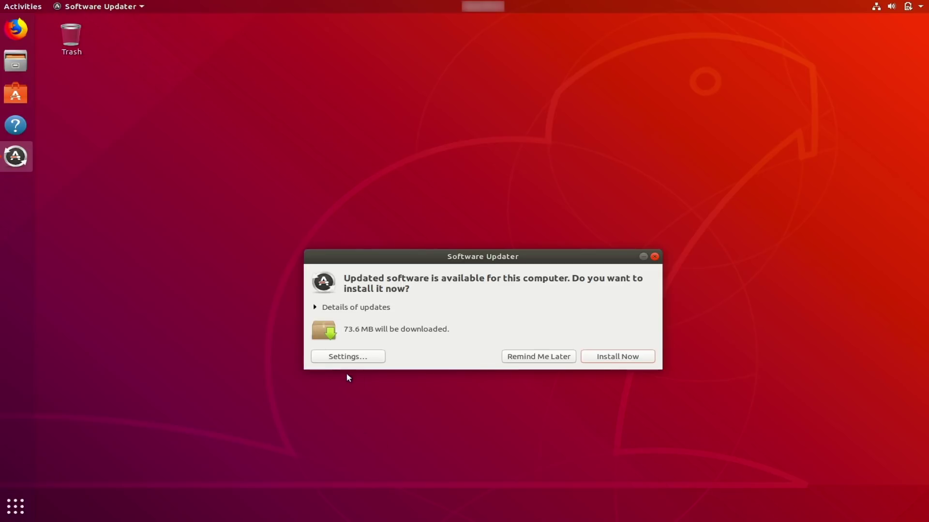
Step: In the Software & Updates settings, untick the multiverse source on the Ubuntu Software tab
click(352, 356)
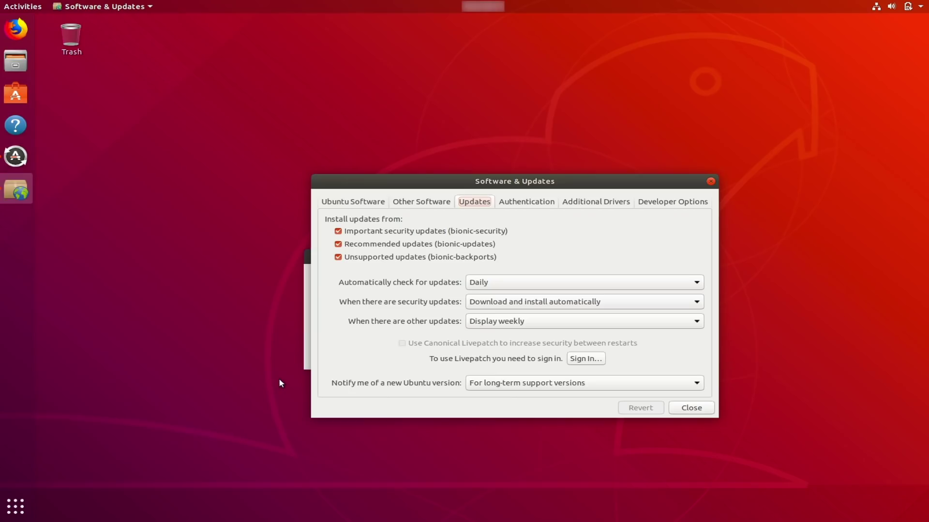
click(347, 202)
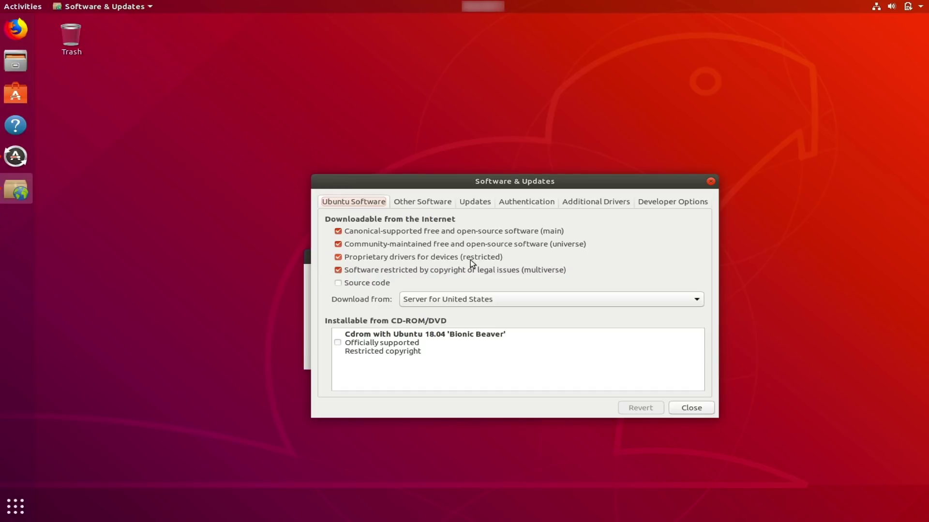
click(337, 269)
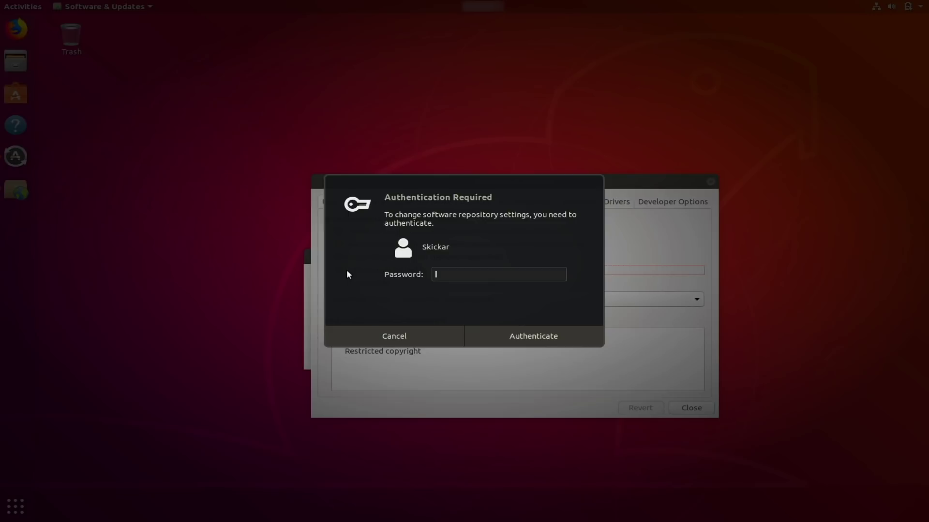
Step: Authenticate with the account password, untick the restricted drivers source, and view Other Software
text(•••••••••••)
key(Return)
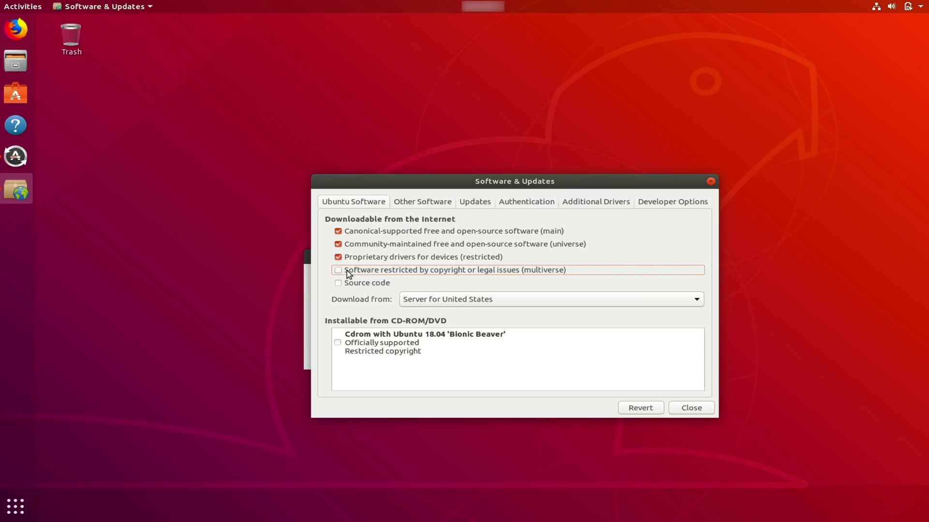
click(339, 259)
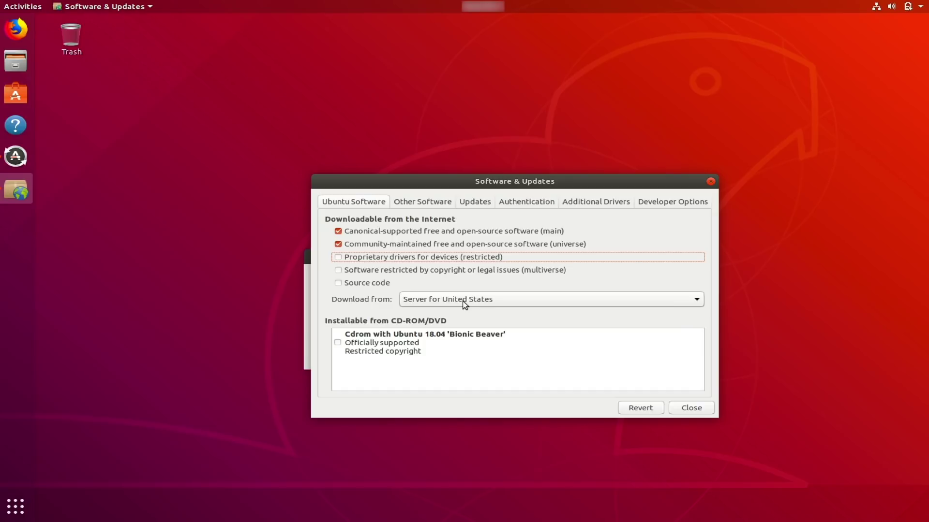
click(429, 205)
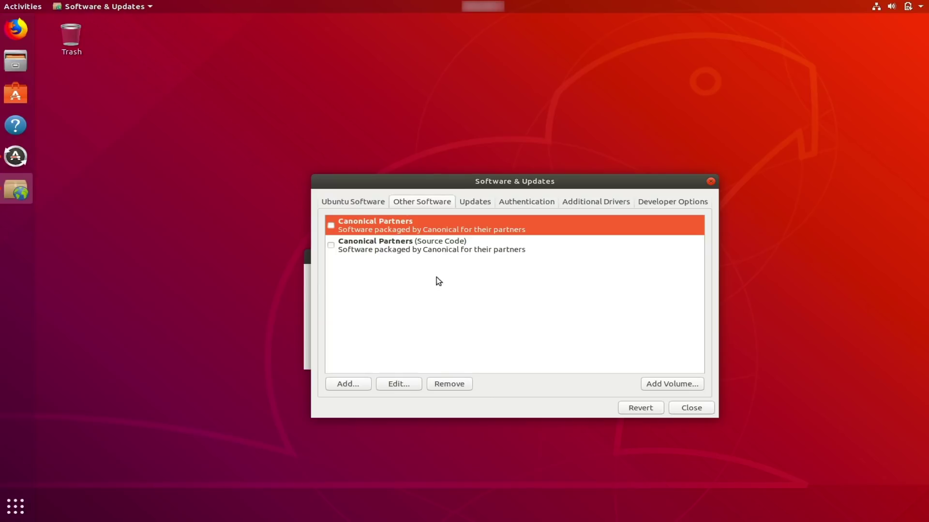
Step: Untick bionic-backports updates, close Software & Updates and reload the package information
click(475, 201)
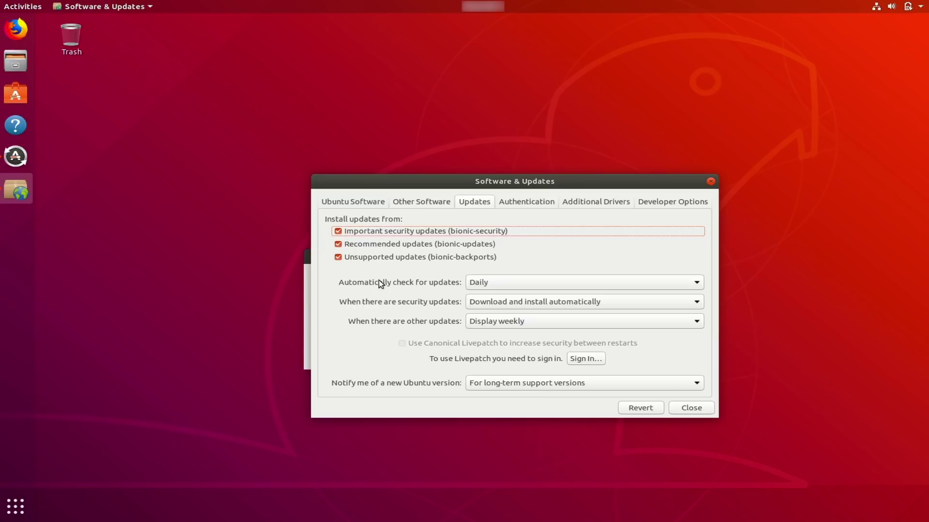
click(334, 258)
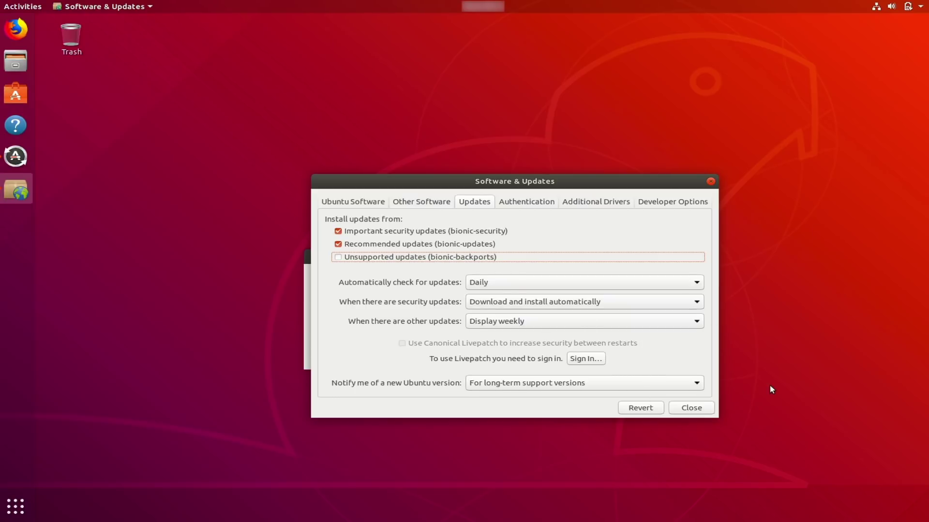
click(698, 411)
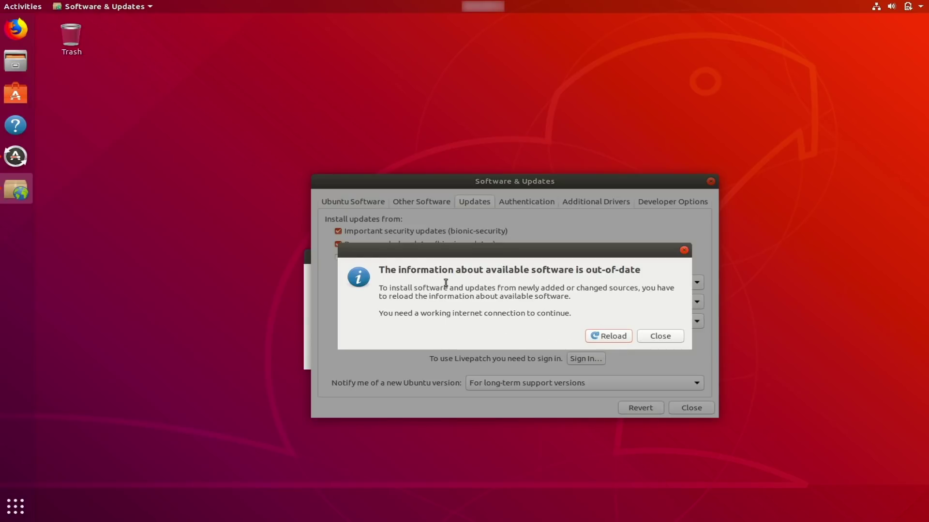
click(608, 337)
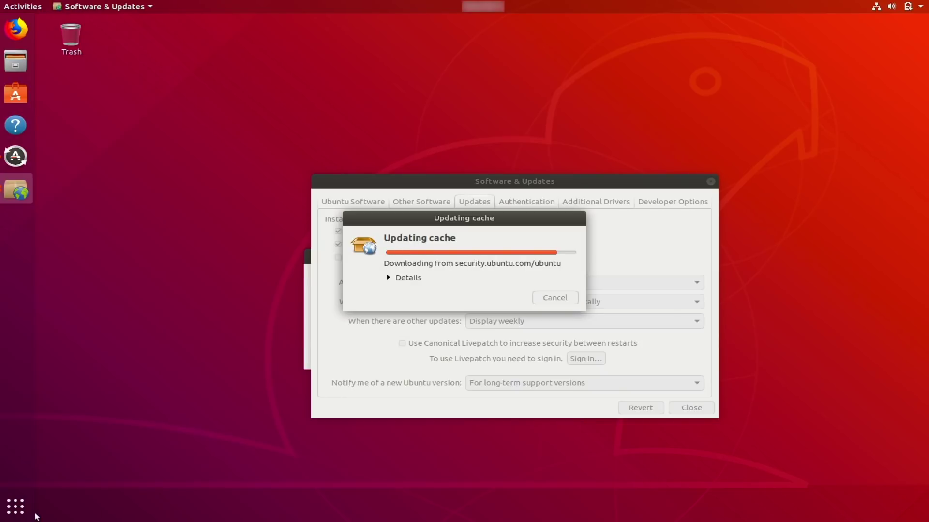
key(super+a)
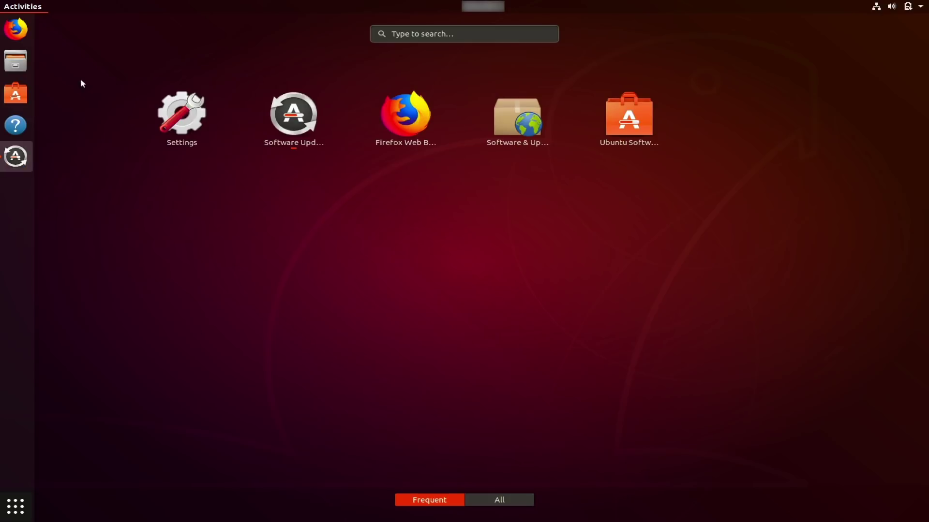
Step: Open Terminal by searching 'term', move its window lower right and zoom in the text
text(t)
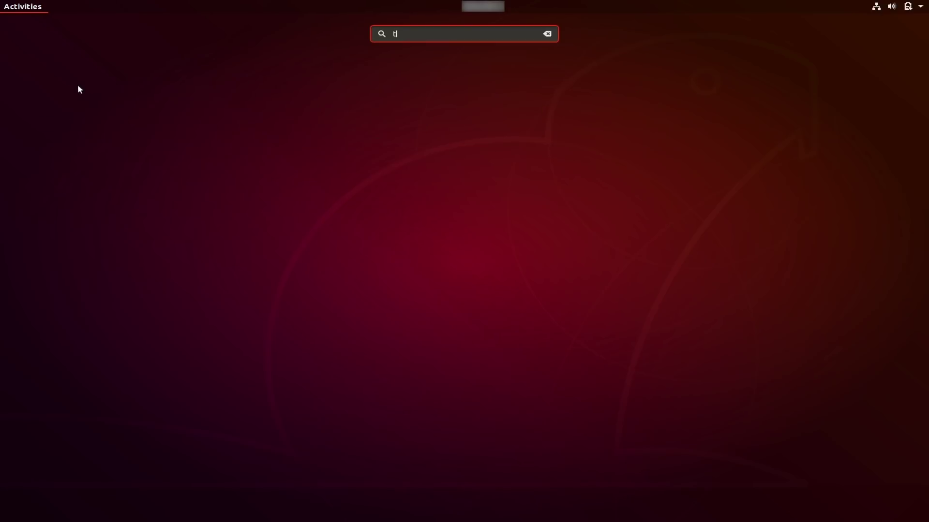
text(erm)
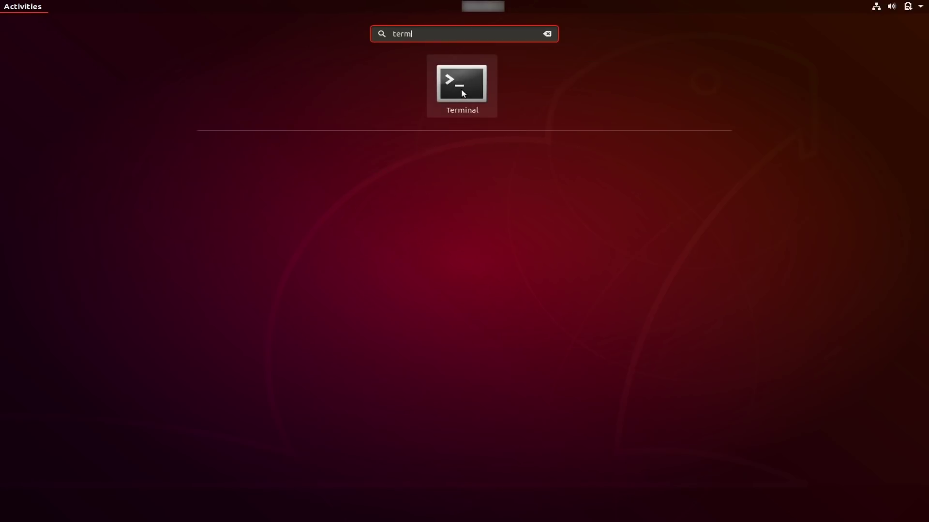
click(462, 93)
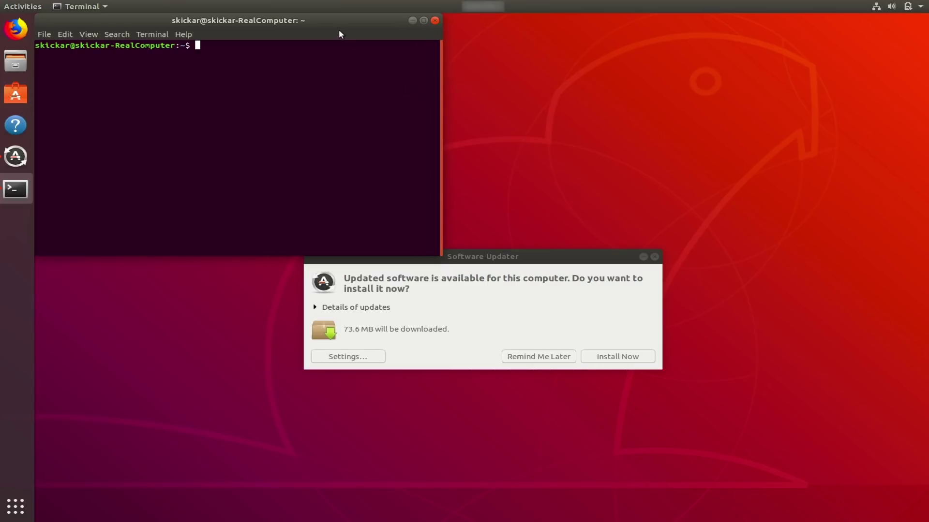
drag(372, 56, 372, 57)
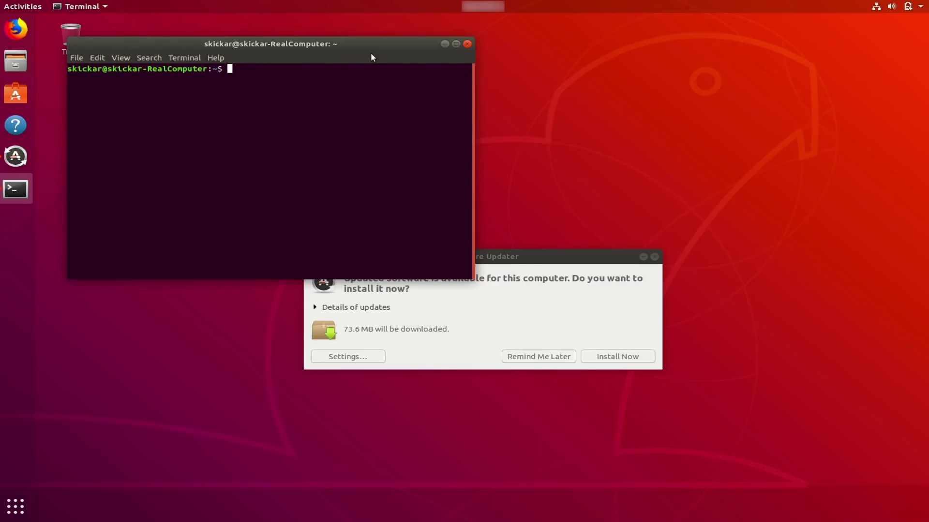
key(ctrl+plus)
key(ctrl+plus)
key(ctrl+plus)
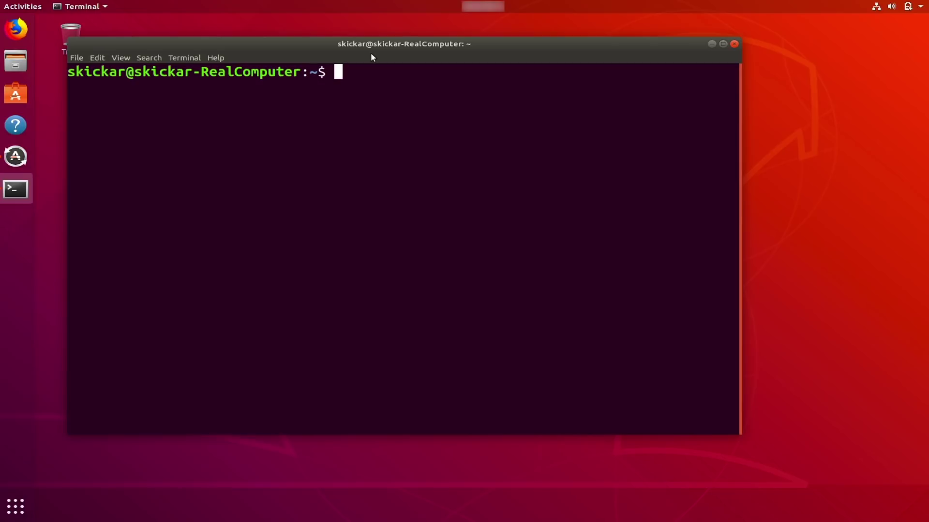
Step: Run sudo apt-get update with the admin password; type dist-upgrade but erase it without running
text(sudo apt-get u)
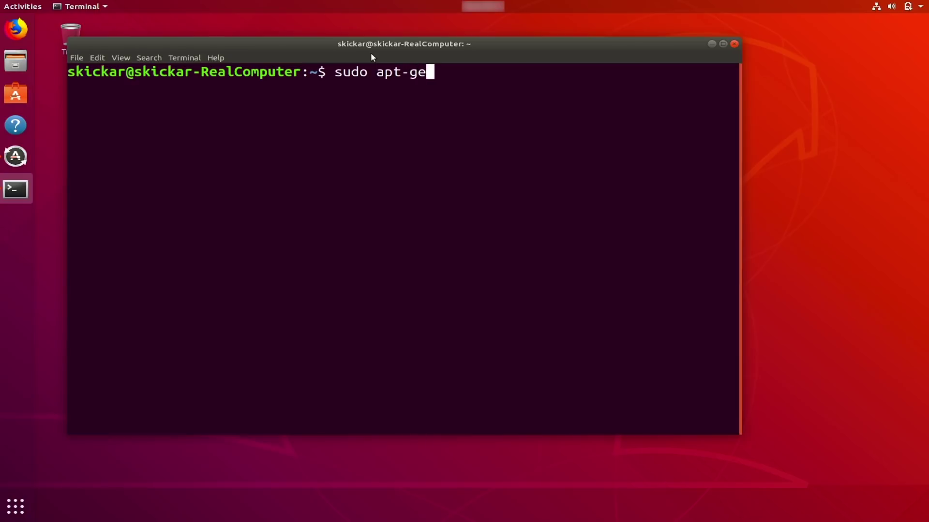
text(te)
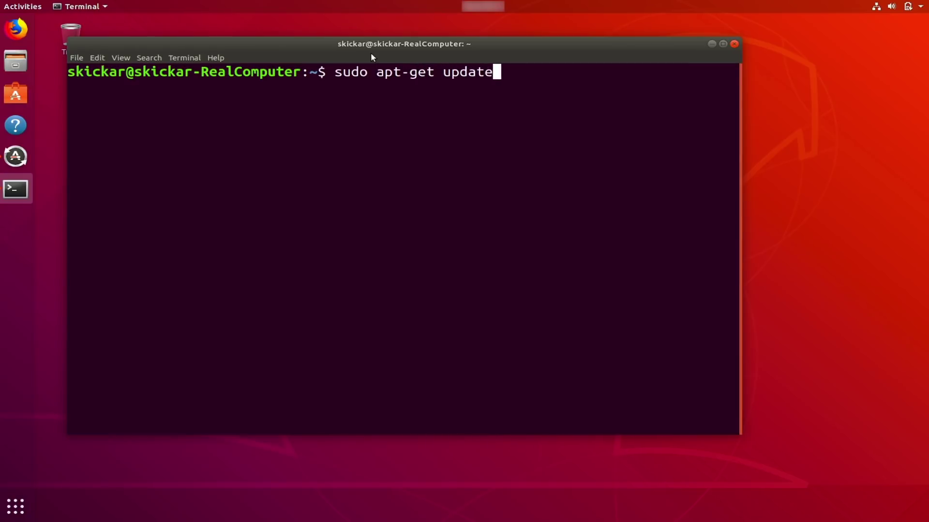
key(Return)
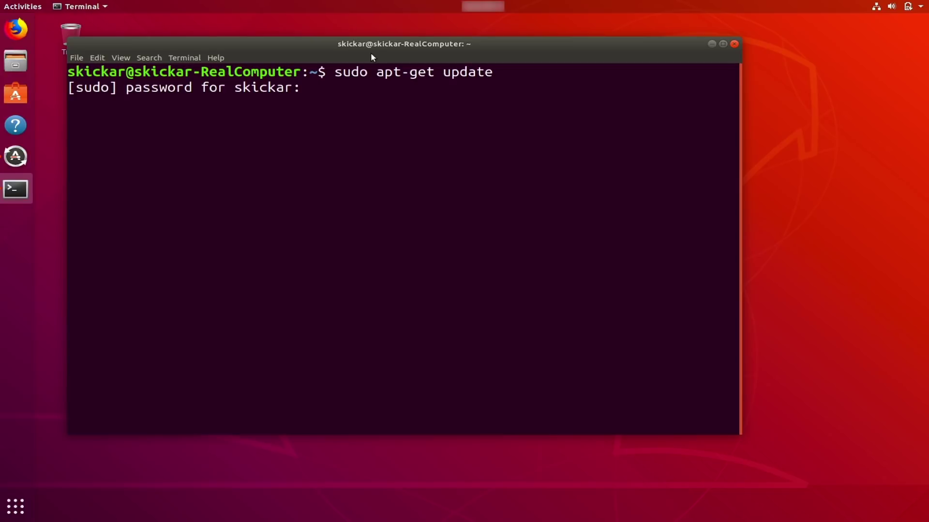
key(Return)
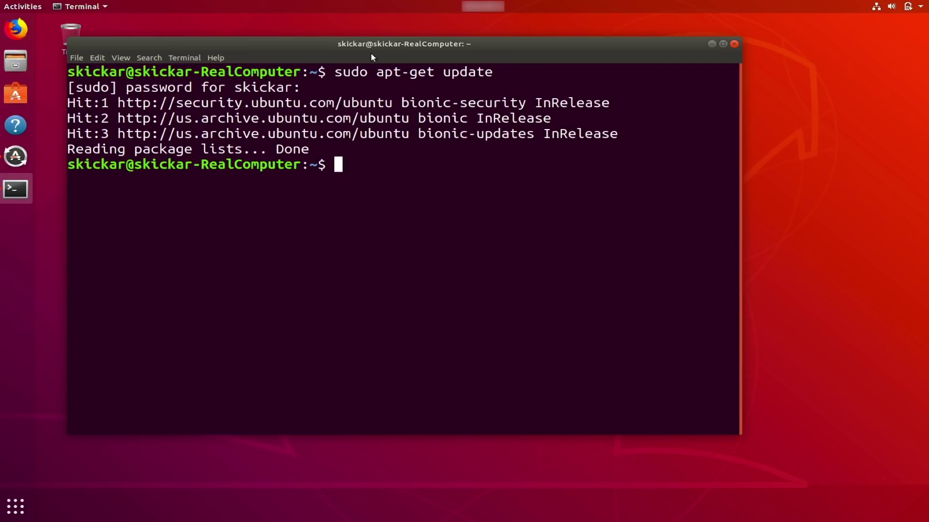
text(sudo apt-get dist-upgrade)
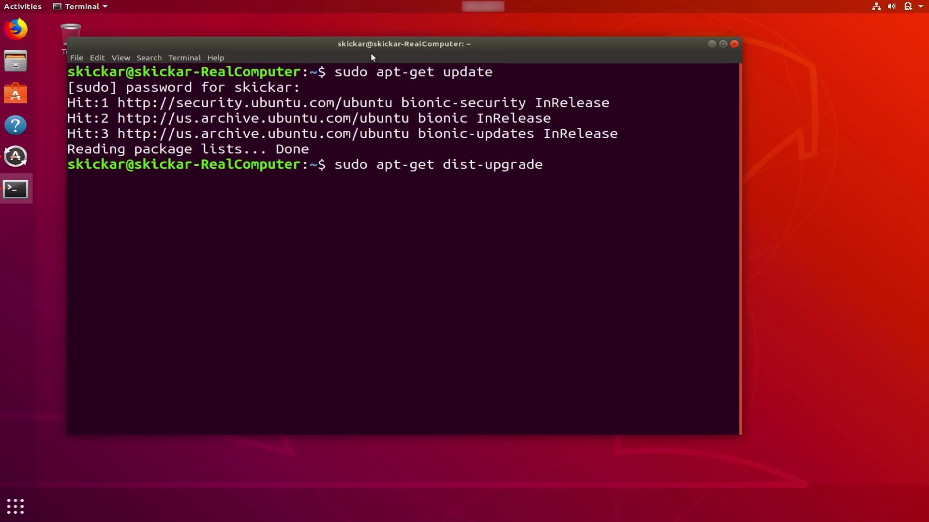
key(BackSpace)
key(BackSpace)
key(BackSpace)
key(BackSpace)
key(BackSpace)
key(BackSpace)
key(BackSpace)
key(BackSpace)
key(BackSpace)
key(BackSpace)
key(BackSpace)
key(BackSpace)
key(BackSpace)
key(BackSpace)
key(BackSpace)
key(BackSpace)
key(BackSpace)
key(BackSpace)
key(BackSpace)
key(BackSpace)
key(BackSpace)
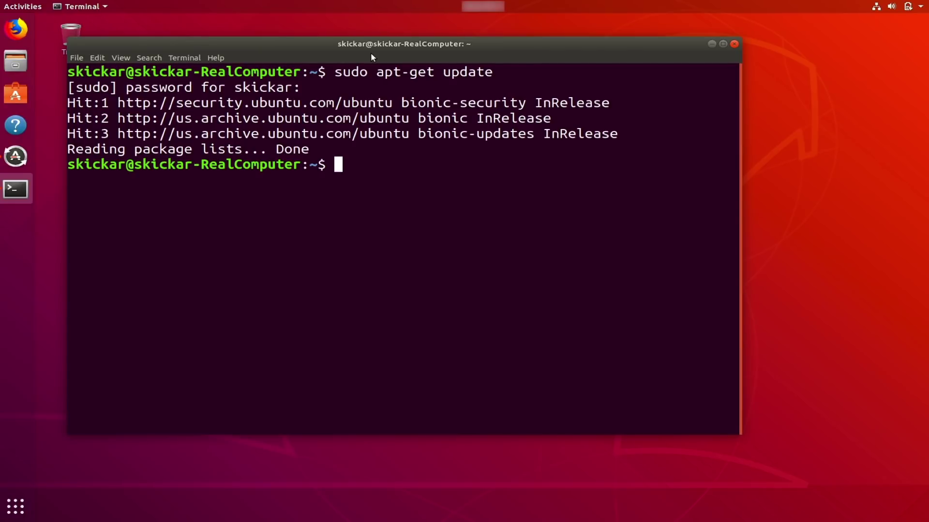
Step: Run sudo aa-status to list AppArmor profiles and processes in enforce and complain mode
text(sudo aa-status)
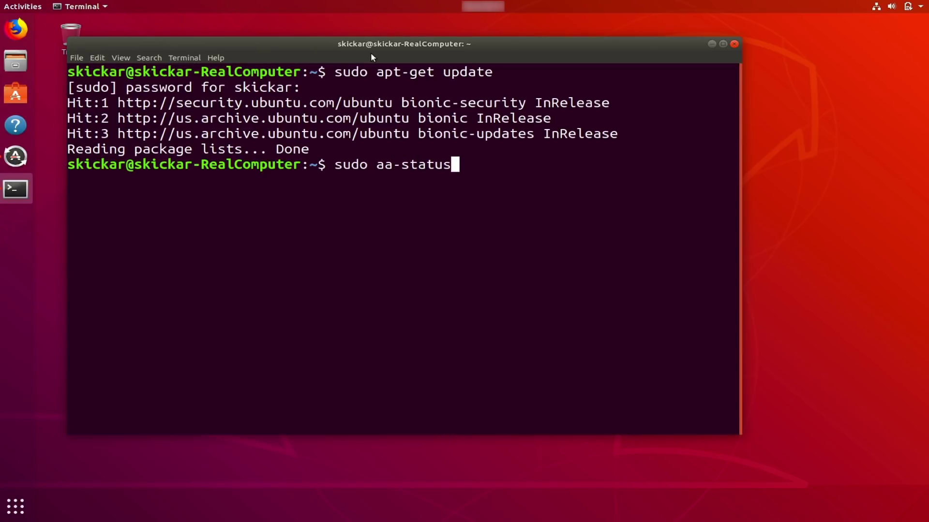
key(Return)
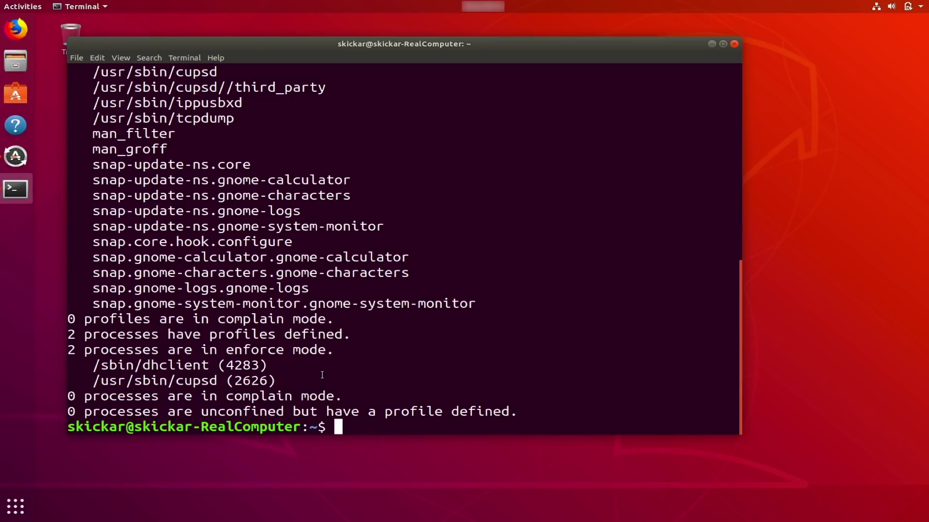
Step: Install apparmor-profiles and apparmor-utils with sudo apt-get install, confirming with y
text(apt)
key(BackSpace)
key(BackSpace)
key(BackSpace)
key(BackSpace)
text(sudo apt)
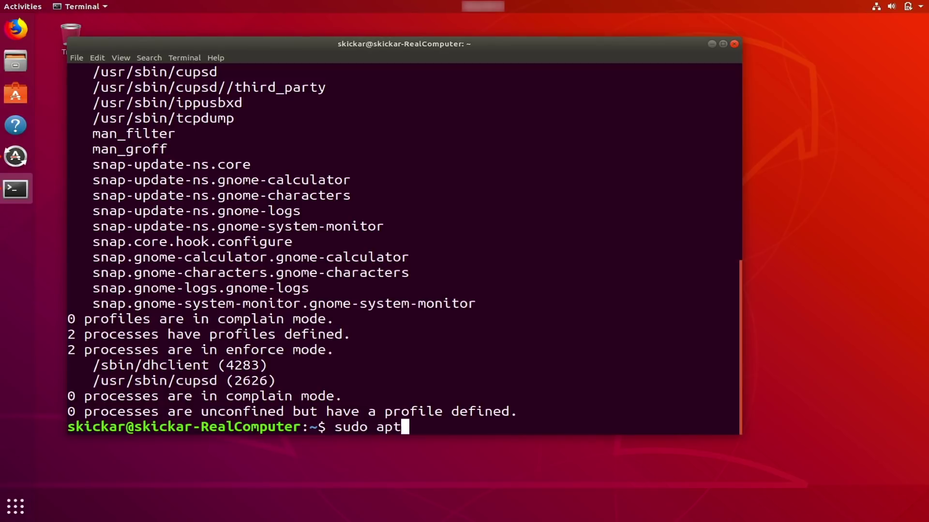
text(-get i)
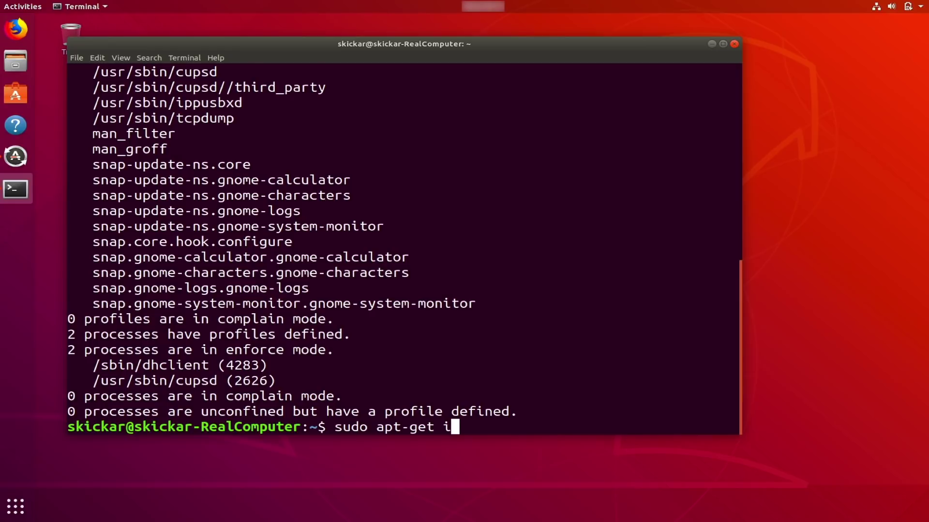
text(nstall a)
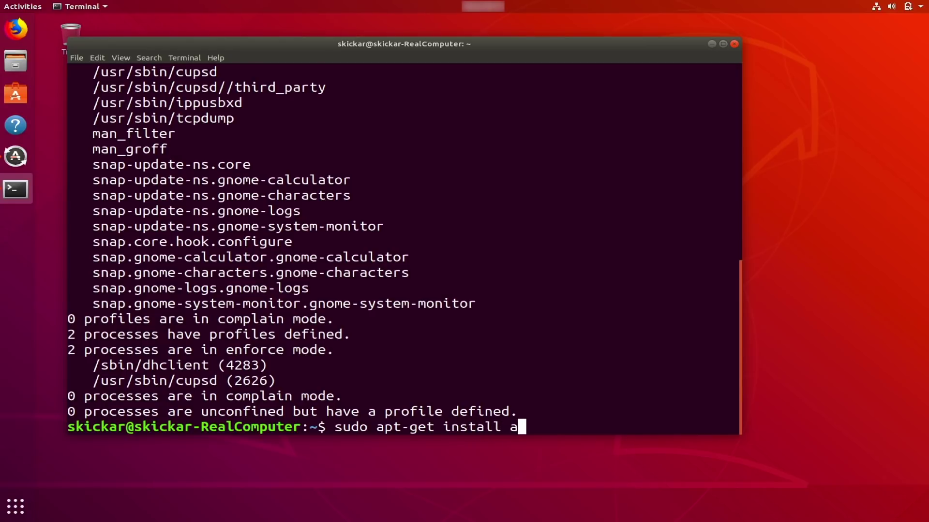
text(pparmo)
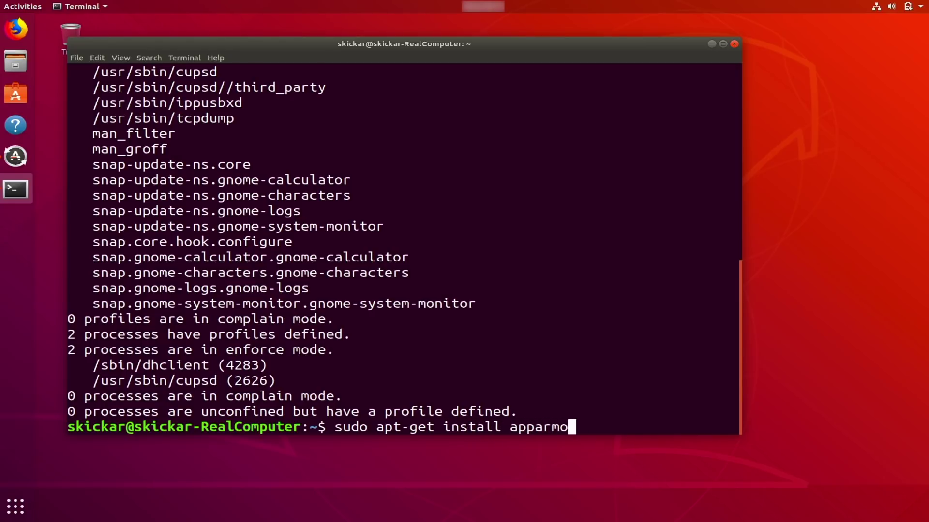
text(r-profiles)
text( a)
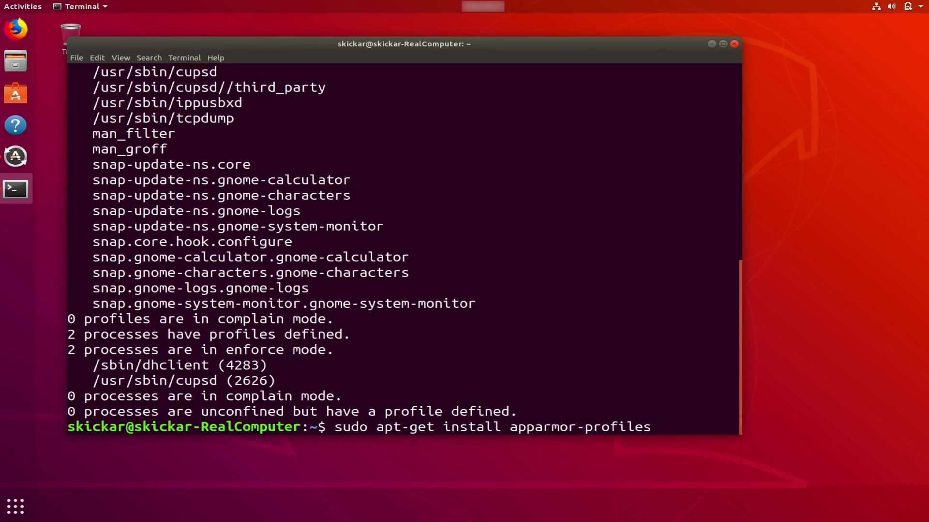
text(pparmor-utils)
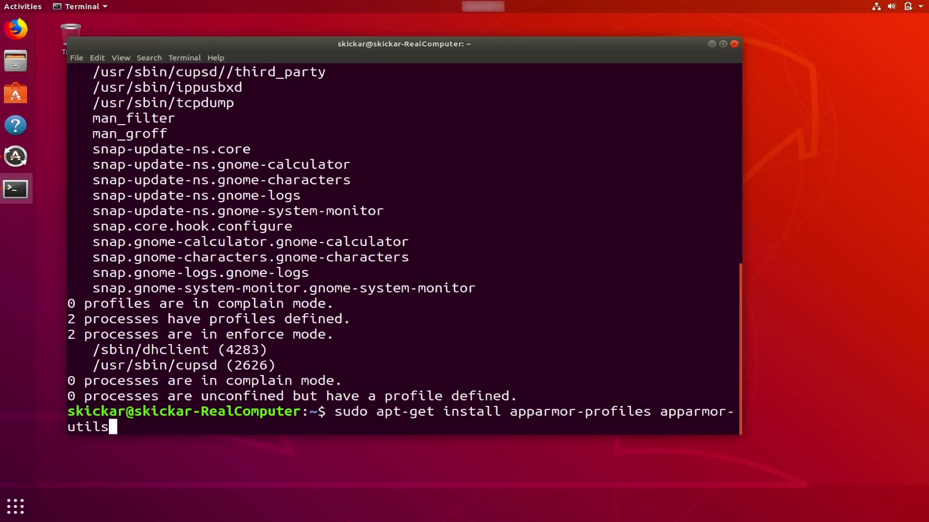
key(Return)
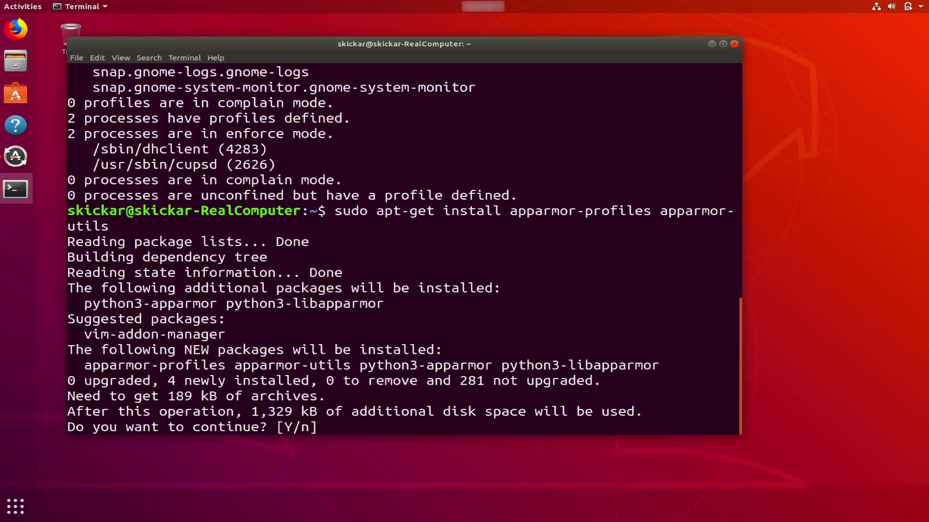
text(y)
key(Return)
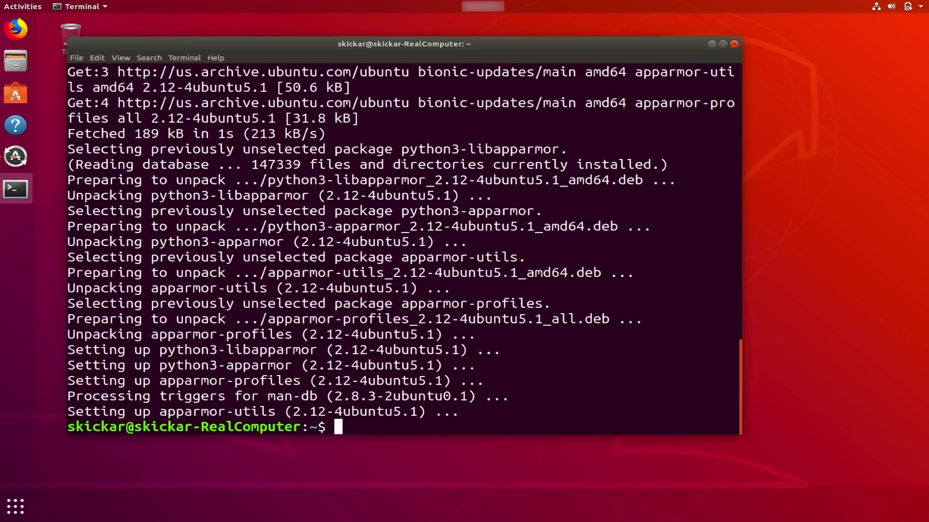
Step: Run sudo aa-enforce /etc/apparmor.d/* to enforce every profile, then enlarge the terminal text
text(aa-enforce)
key(Return)
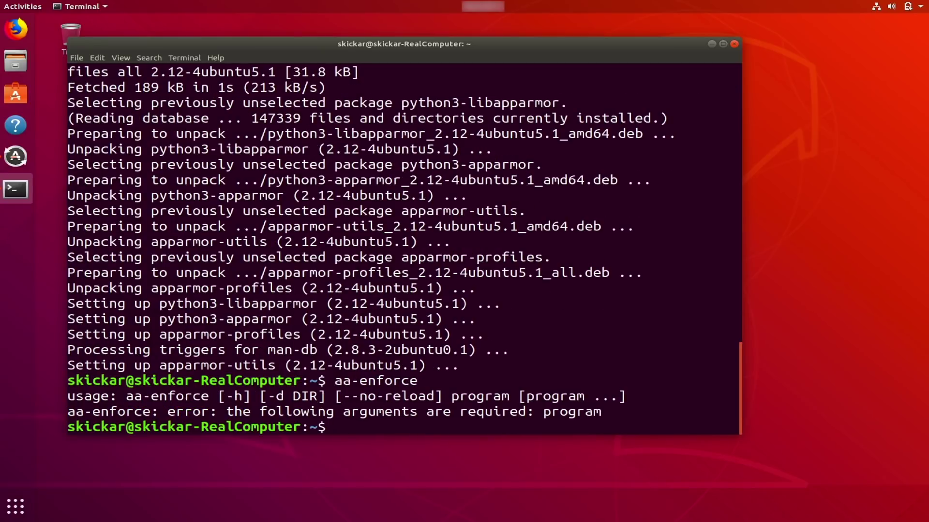
key(Up)
key(Left)
key(Left)
key(Left)
key(Left)
key(Left)
key(Left)
key(Left)
key(Left)
key(Left)
key(Left)
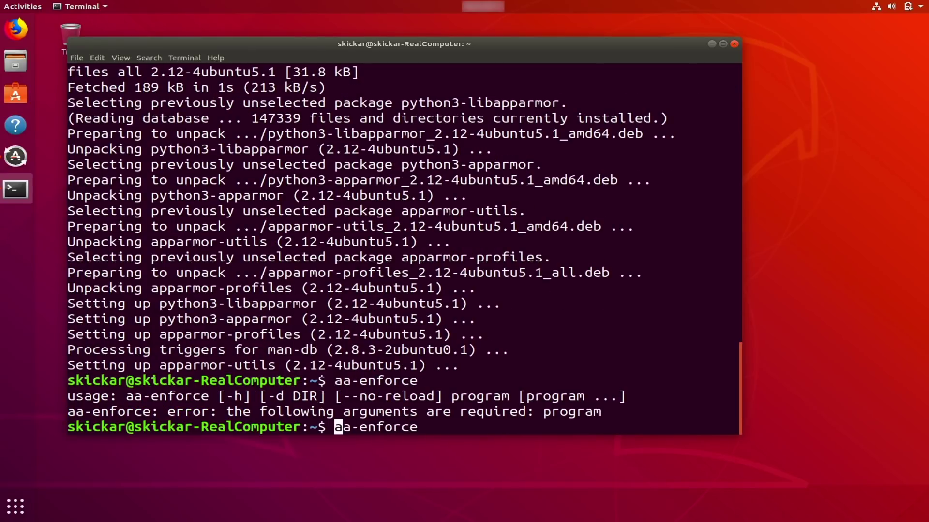
text(su)
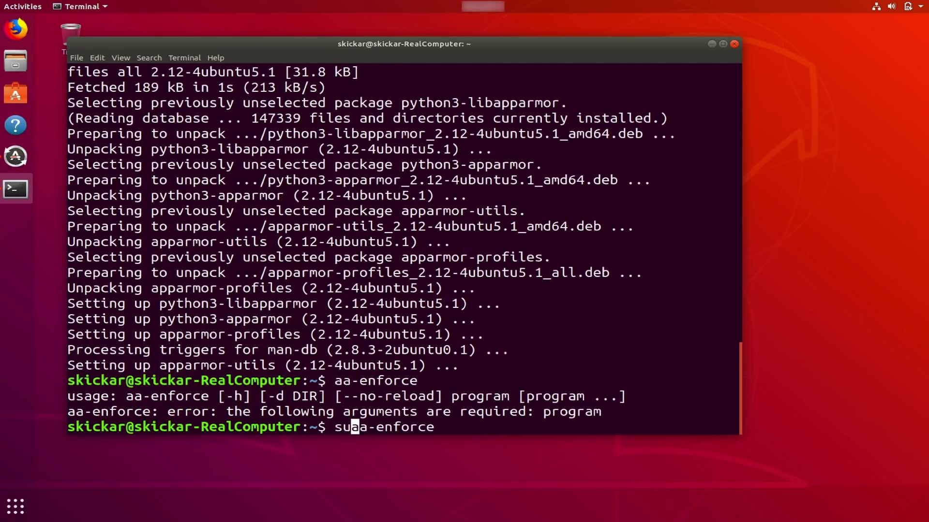
text(do)
key(Right)
key(Right)
key(Right)
key(Right)
key(Right)
key(Right)
key(Right)
key(Right)
key(Right)
key(Right)
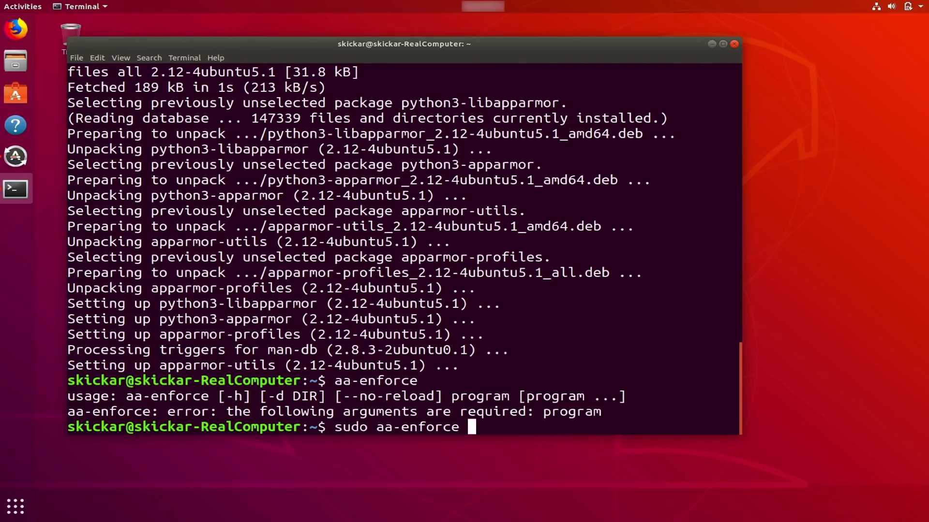
text(/etc/app)
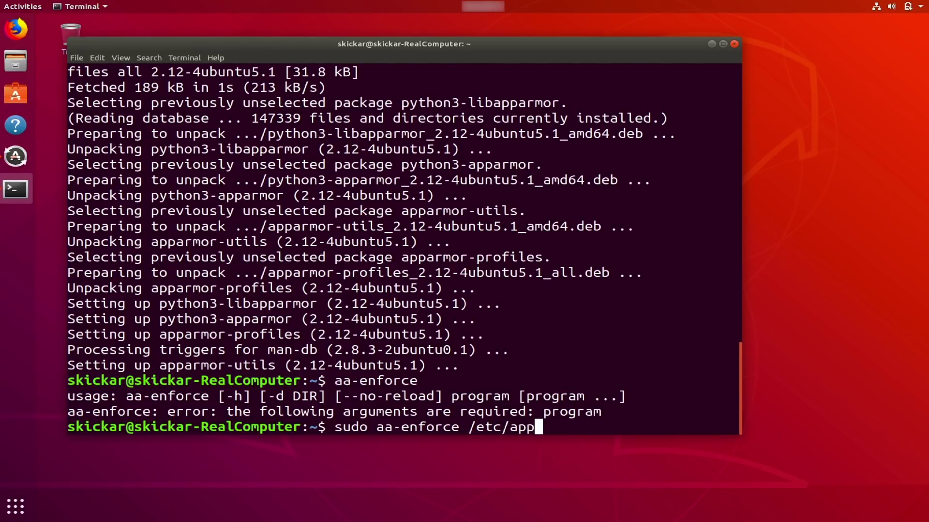
text(armor)
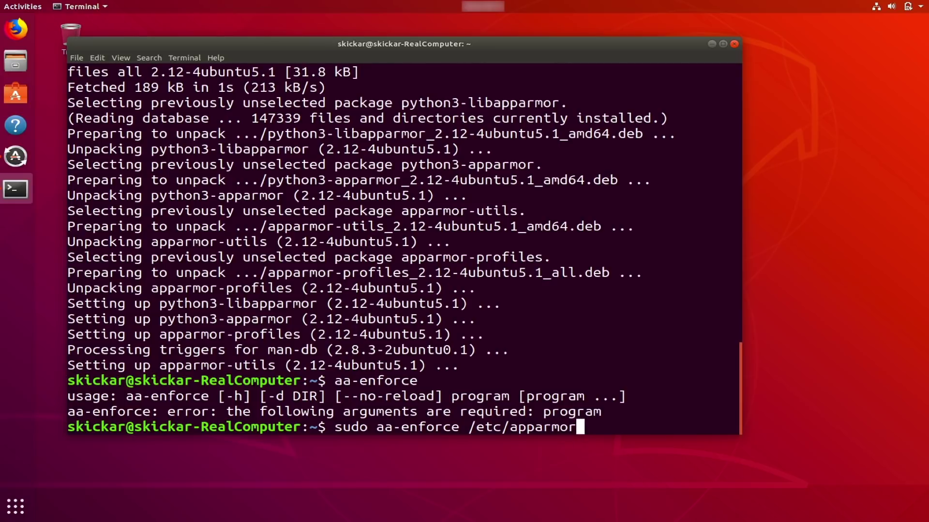
text(.d/*)
key(Return)
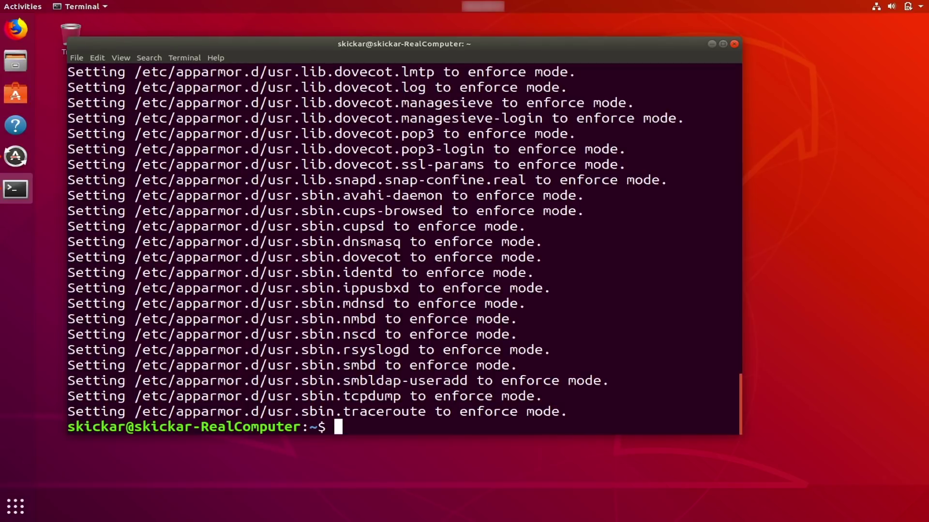
key(ctrl+plus)
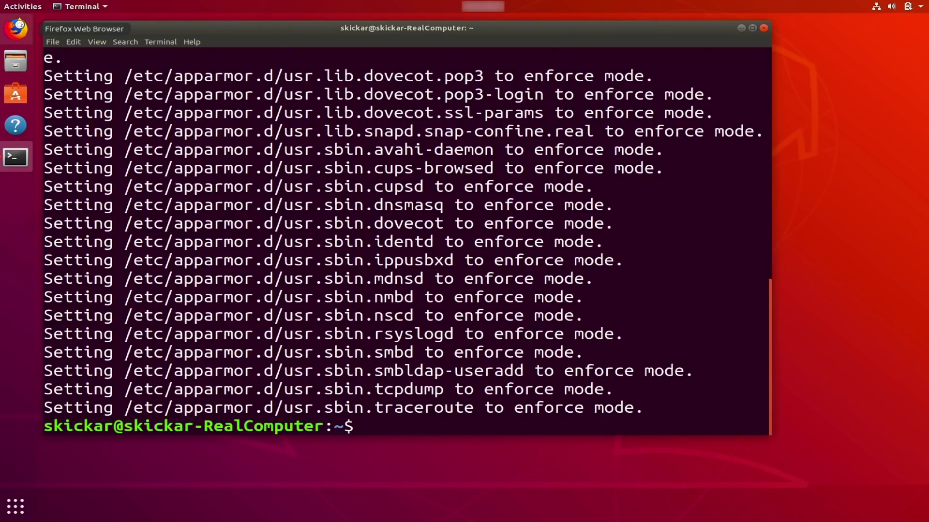
Step: Open Firefox and browse to the firejail folder on SourceForge's firejail files page
click(19, 28)
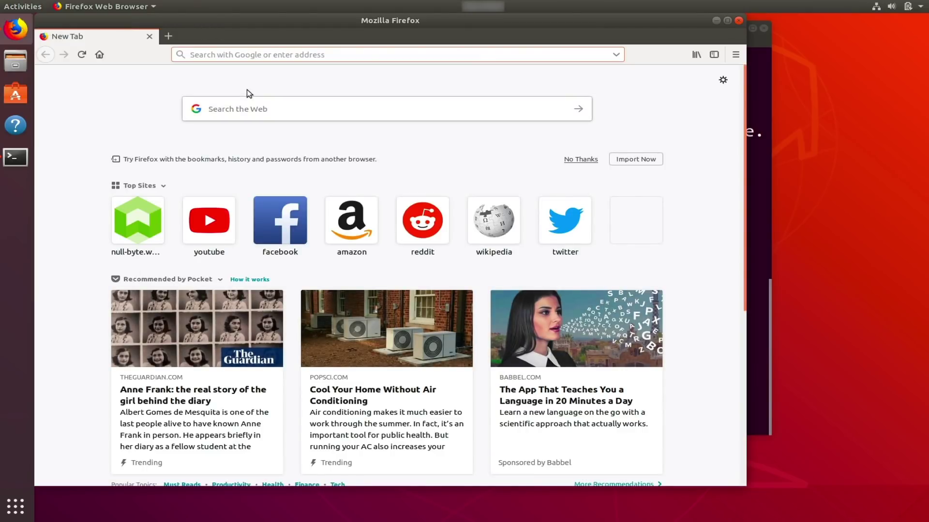
text(so)
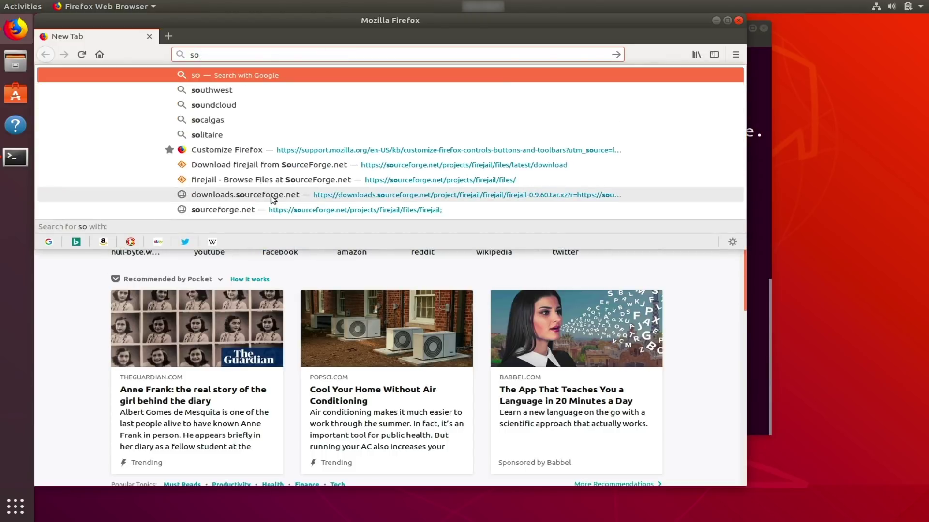
click(272, 212)
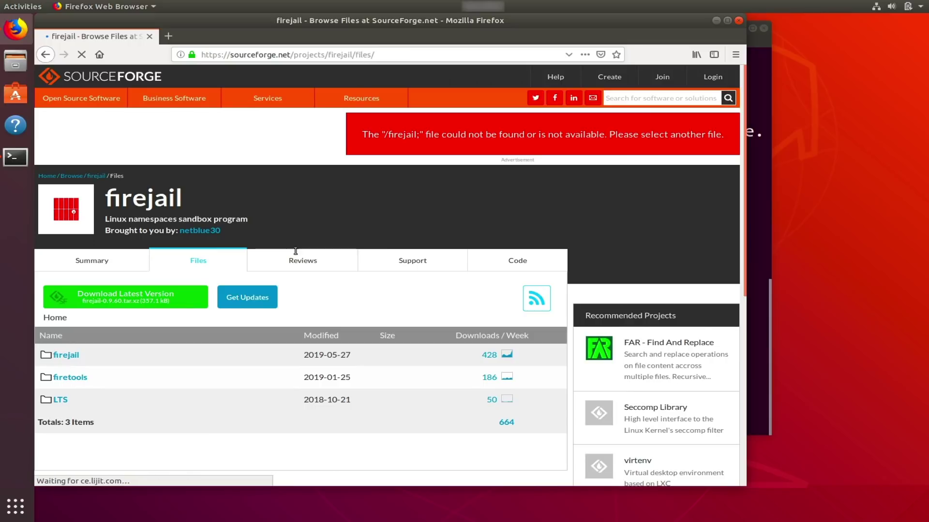
click(64, 356)
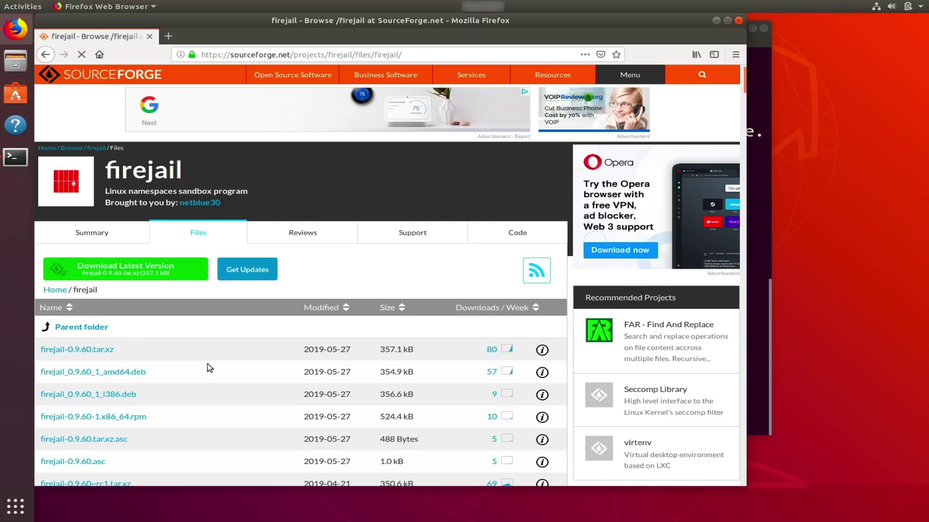
Step: Save firejail_0.9.60_1_amd64.deb, confirm it finished downloading, and close Firefox
click(134, 372)
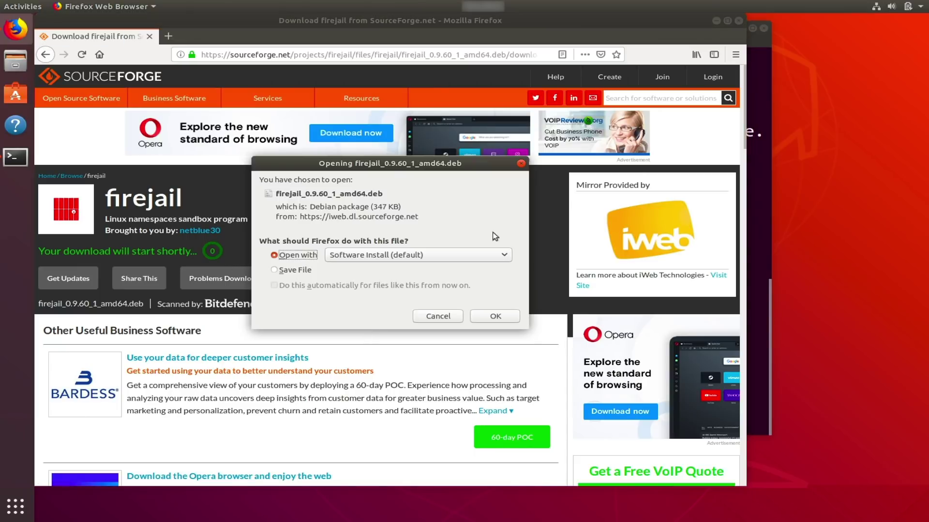
click(309, 269)
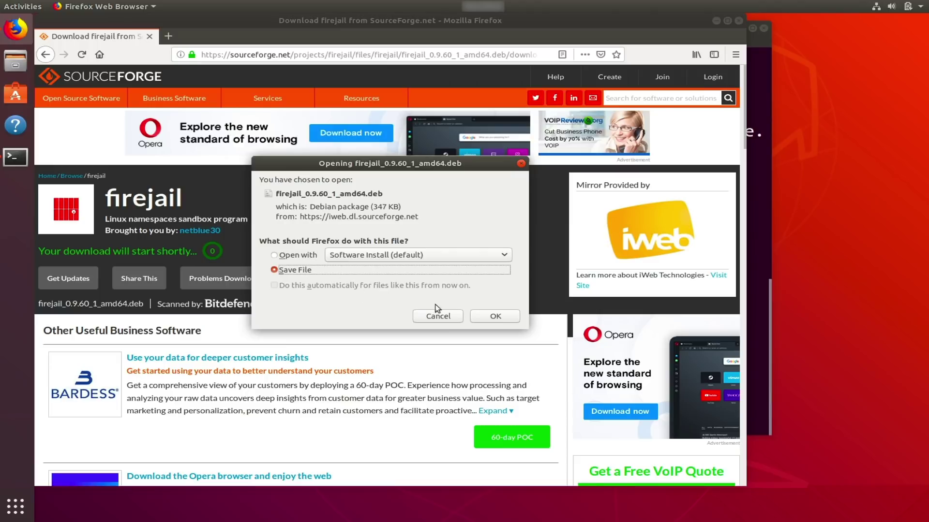
click(492, 317)
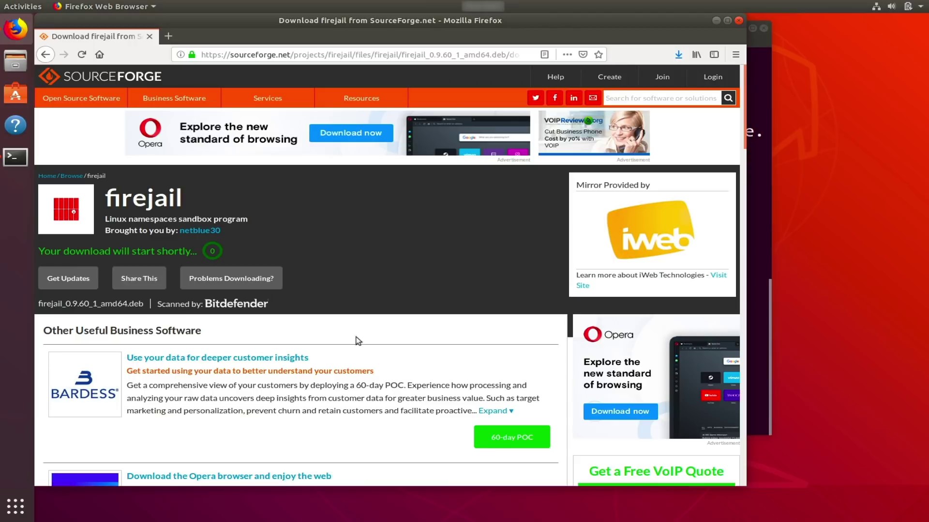
click(678, 55)
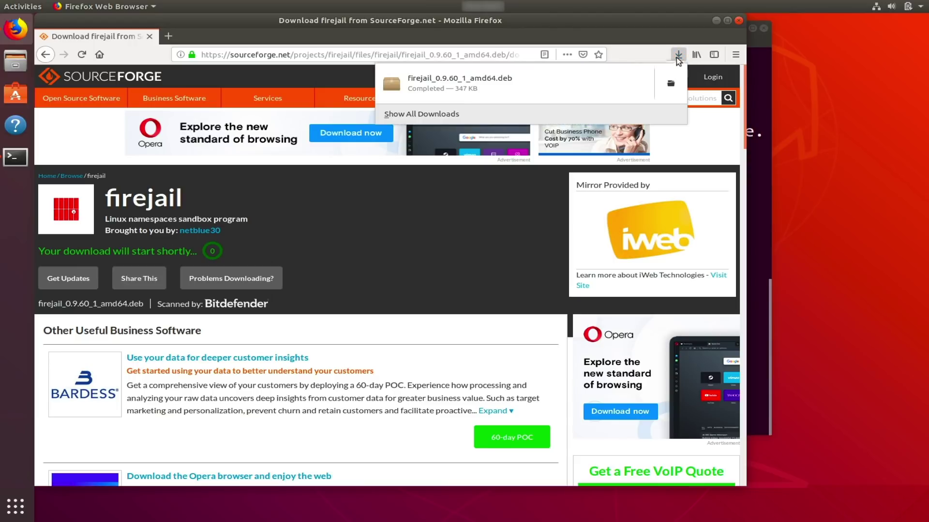
click(678, 55)
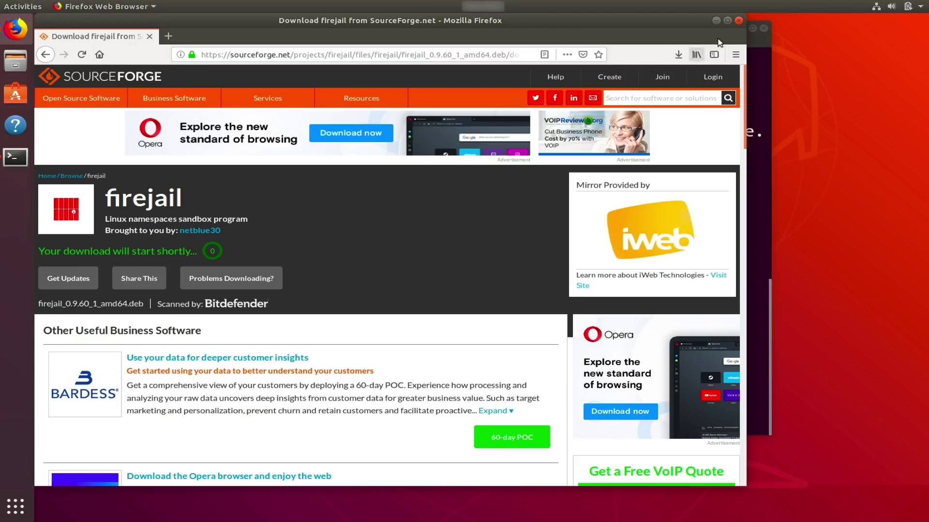
click(738, 20)
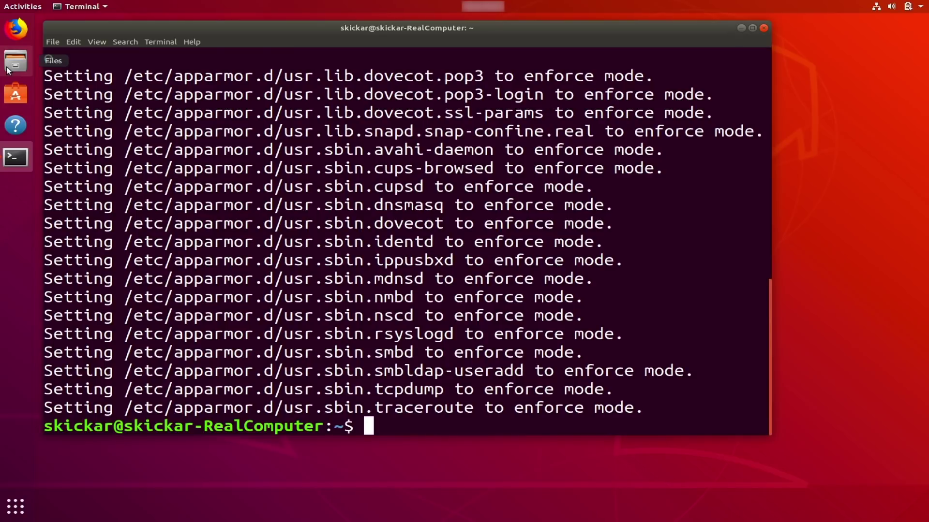
Step: Open the Downloads folder in Files and select firejail_0.9.60_1_amd64.deb
click(11, 67)
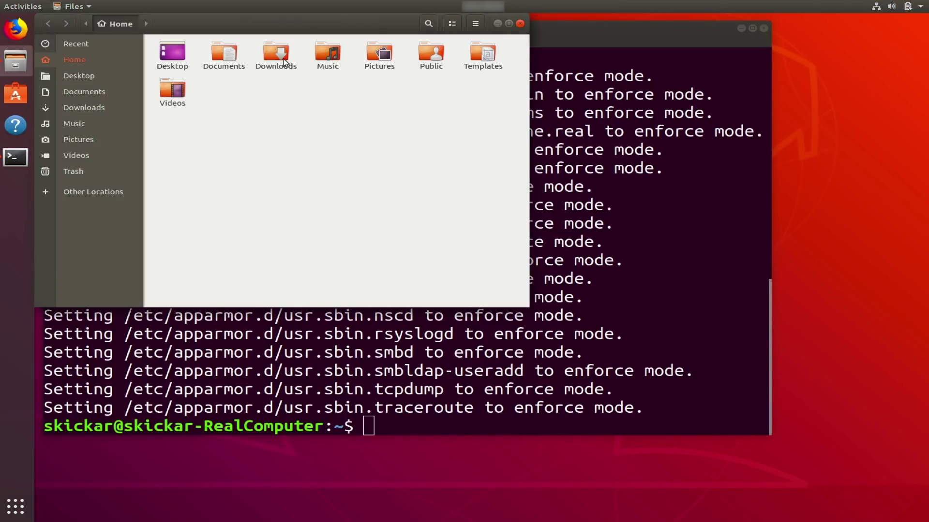
double_click(278, 54)
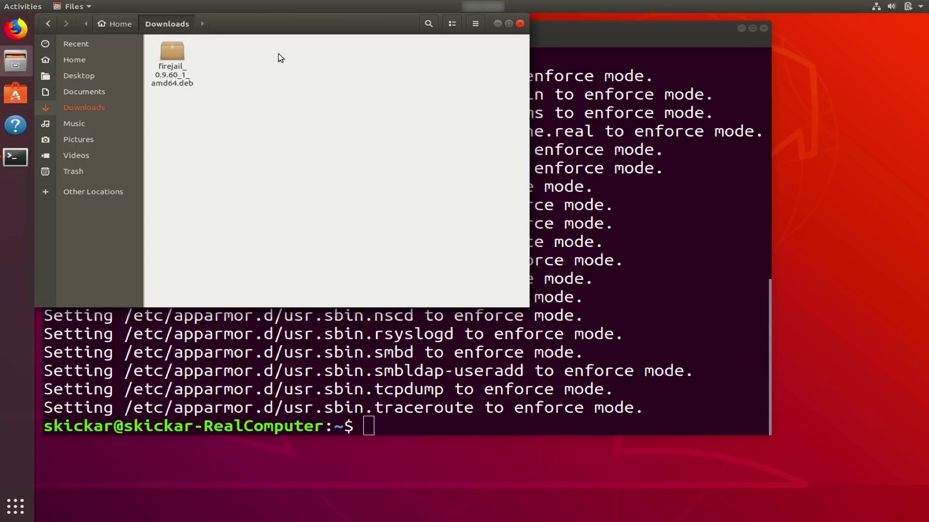
click(179, 46)
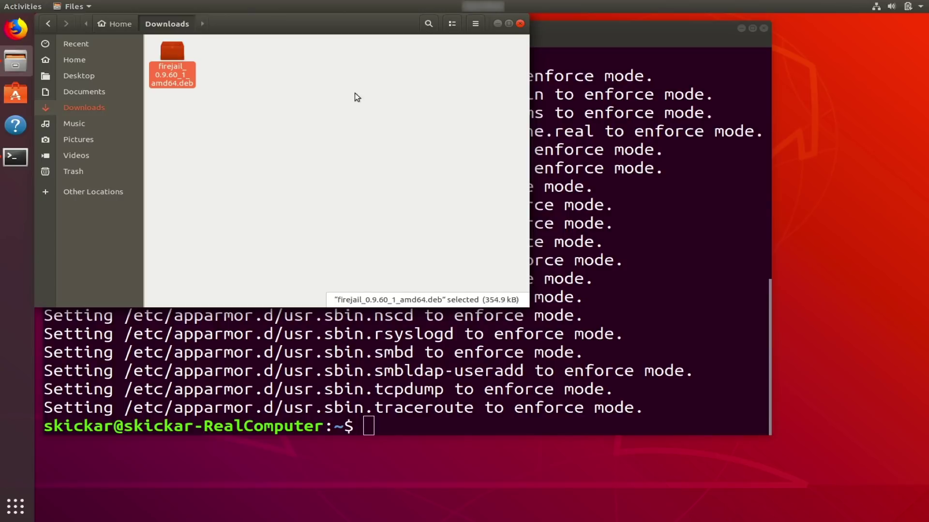
Step: Type dpkg in the terminal and drag the .deb file in to append its path
click(351, 353)
text(dpkg)
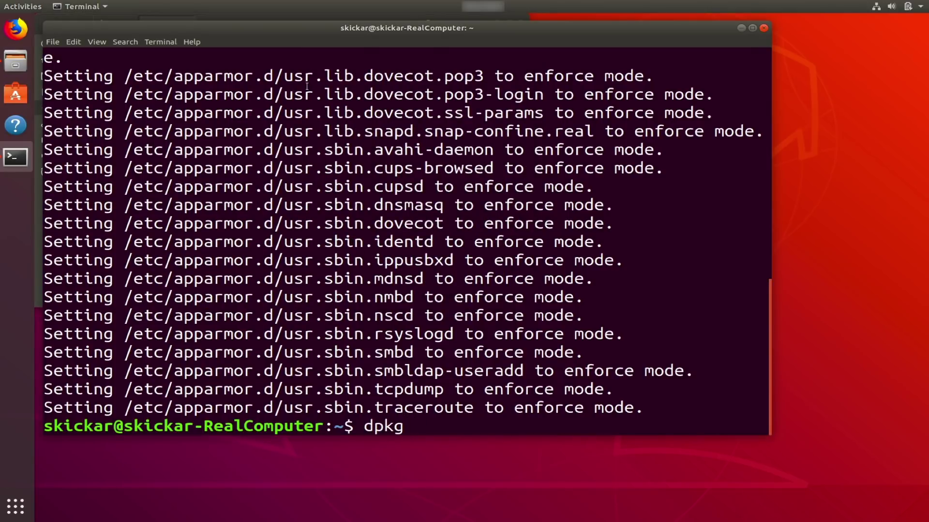
drag(287, 46, 384, 89)
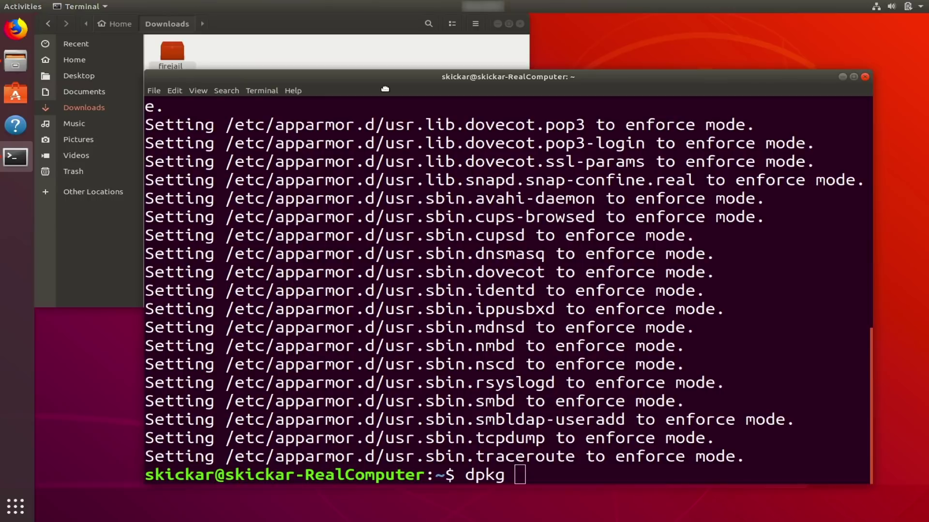
click(179, 52)
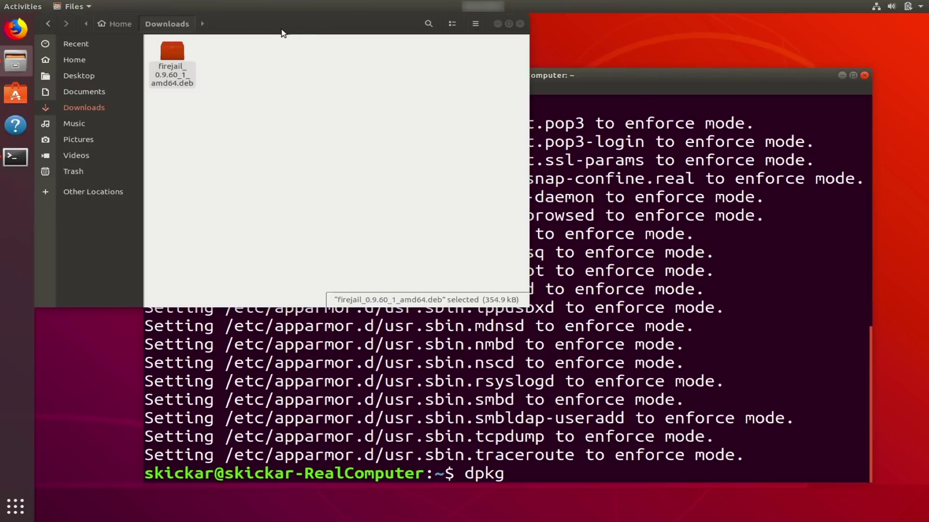
drag(181, 52, 600, 329)
Step: Install firejail 0.9.60-1 with sudo dpkg -i on the .deb, then run firejail --help
click(600, 329)
key(Return)
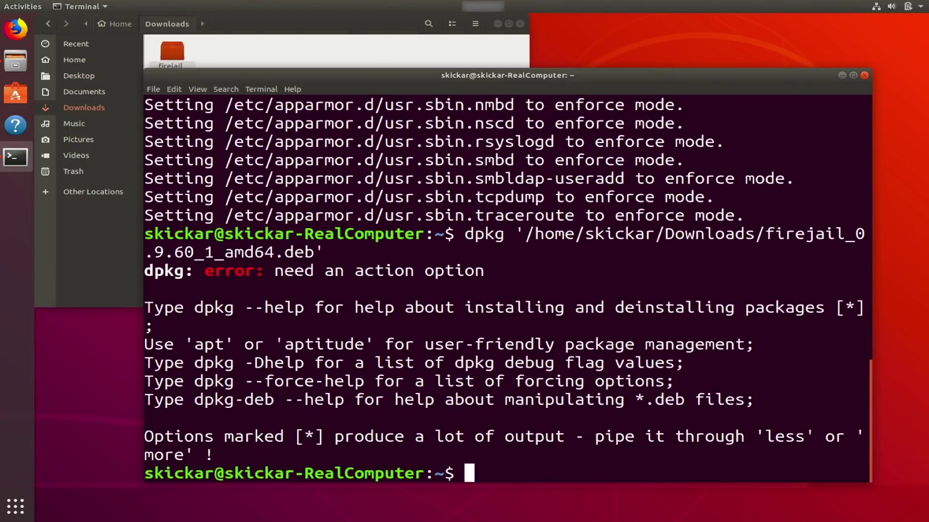
key(Up)
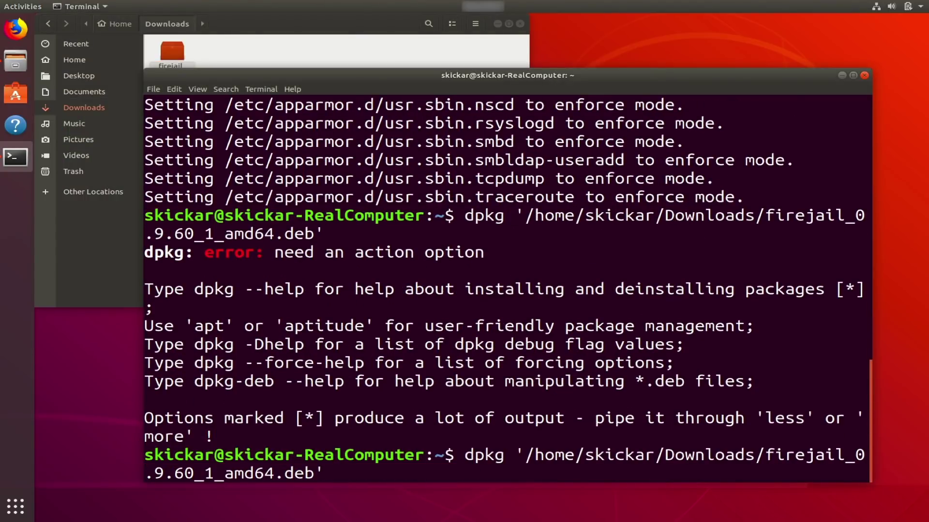
key(Left)
key(Left)
key(Left)
key(Left)
key(Left)
key(Left)
key(Left)
key(Left)
key(Left)
key(Left)
key(Left)
key(Left)
key(Left)
key(Left)
key(Left)
key(Left)
key(Left)
key(Left)
key(Left)
key(Left)
key(Left)
key(Left)
key(Left)
key(Left)
key(Left)
key(Left)
key(Left)
key(Left)
key(Left)
key(Left)
key(Left)
key(Left)
key(Left)
key(Left)
key(Left)
key(Left)
key(Left)
key(Left)
key(Left)
key(Left)
text(sudo)
key(Right)
key(Right)
key(Left)
key(Left)
key(BackSpace)
key(Right)
key(Right)
key(Right)
key(Right)
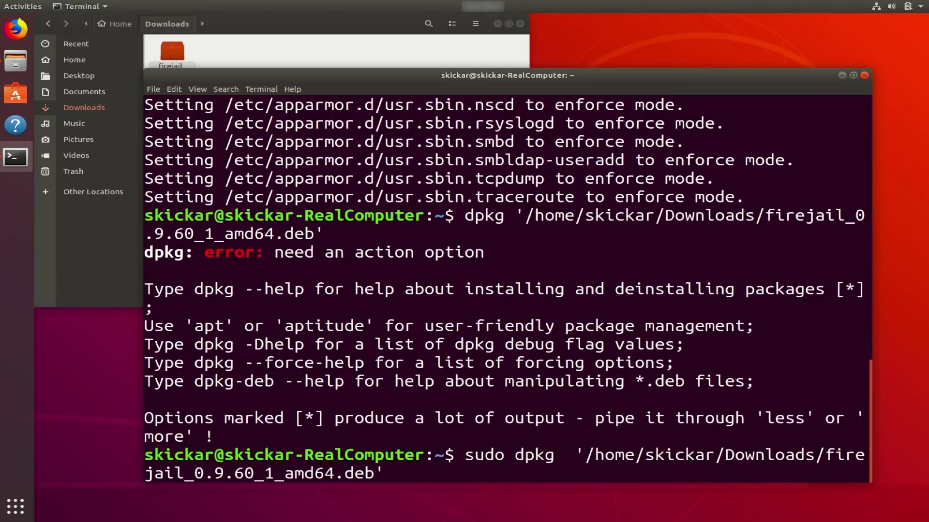
text(-i)
key(Return)
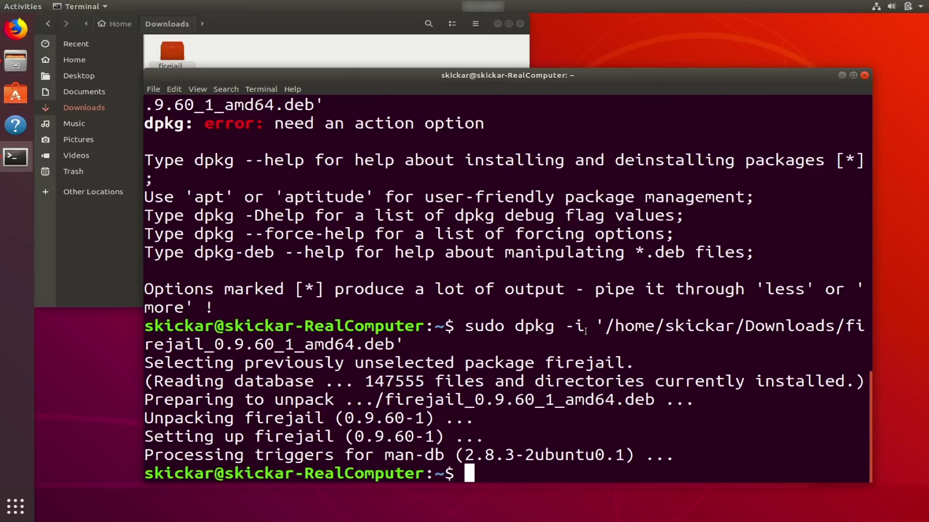
text(firejail --help)
key(Return)
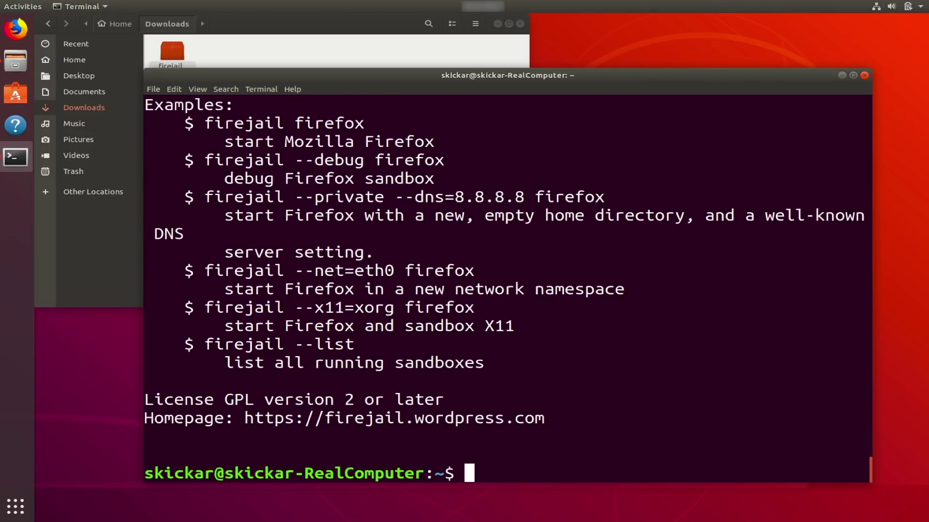
Step: Review the help's Firefox examples and type 'firejail --secomp -nonewprivs -private-tmp firefox'
scroll(458, 252, up, 1)
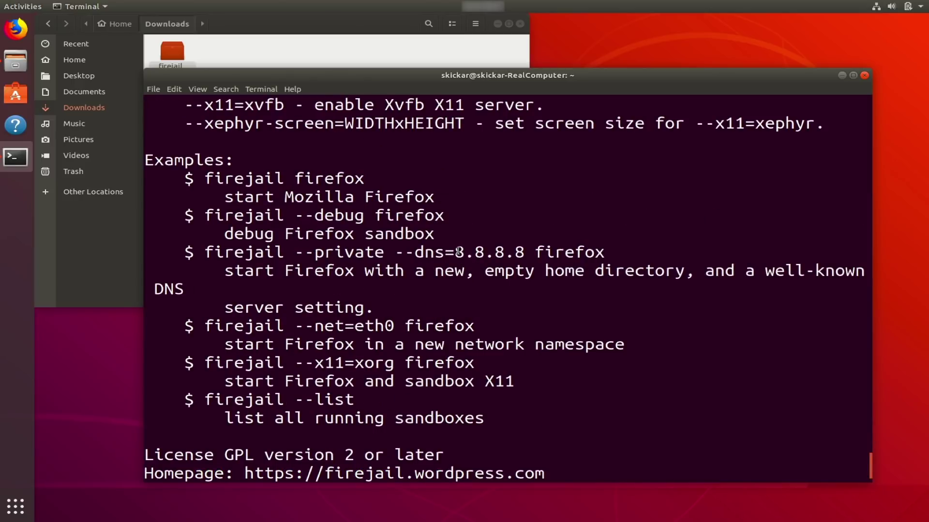
scroll(458, 252, down, 1)
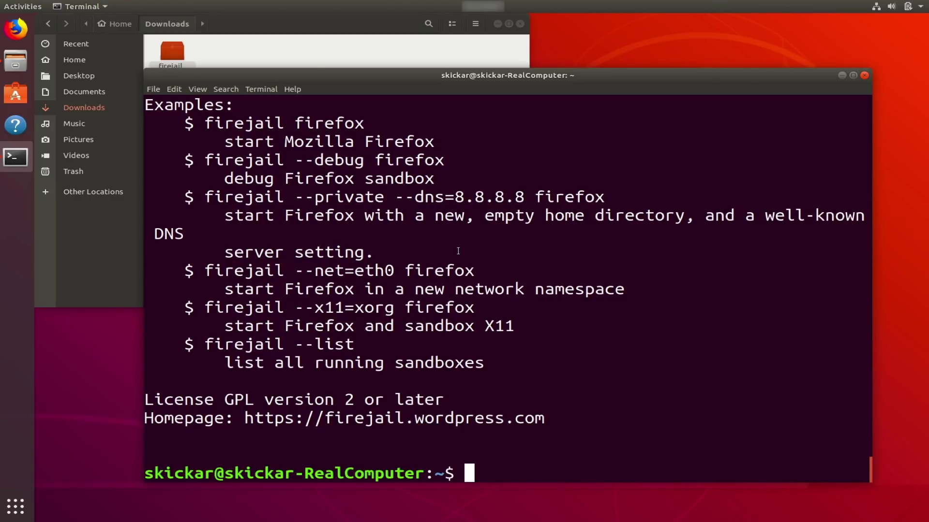
text(p)
key(BackSpace)
text(firejail --)
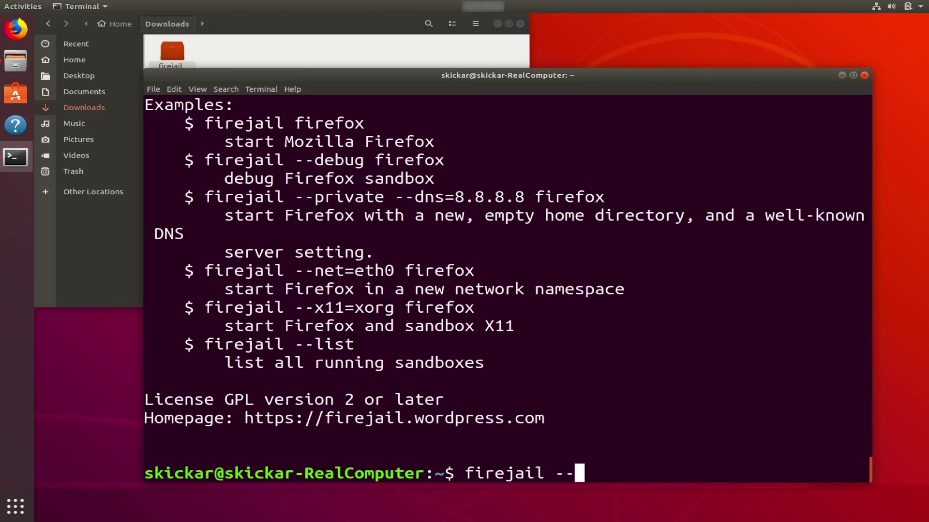
text(secomp )
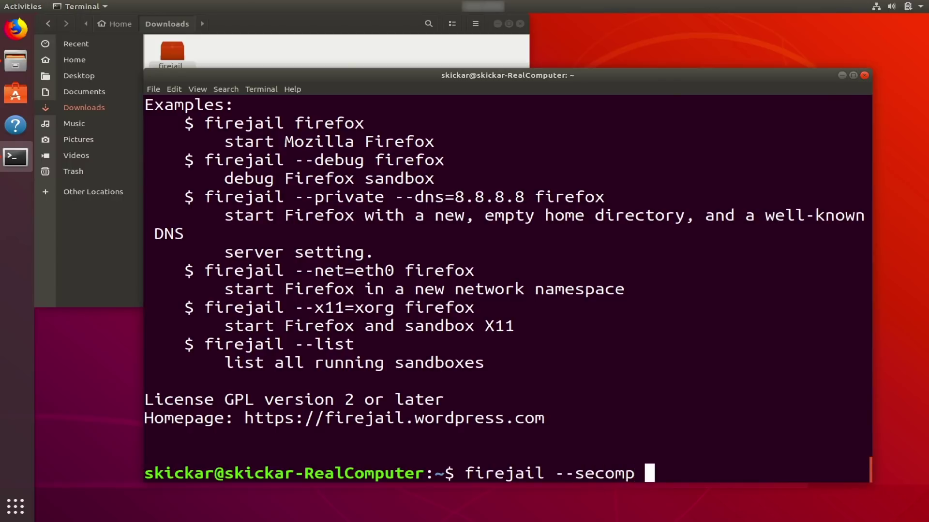
text(-nonew)
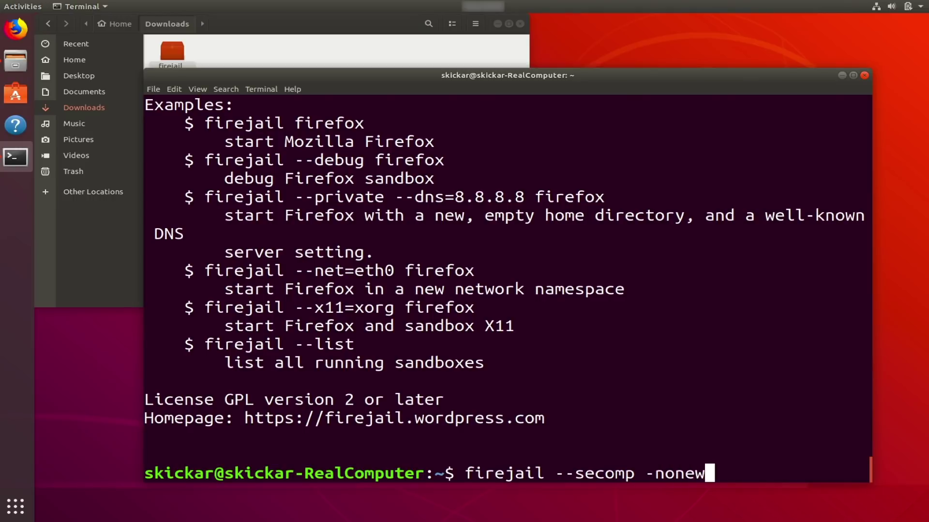
text(privs -)
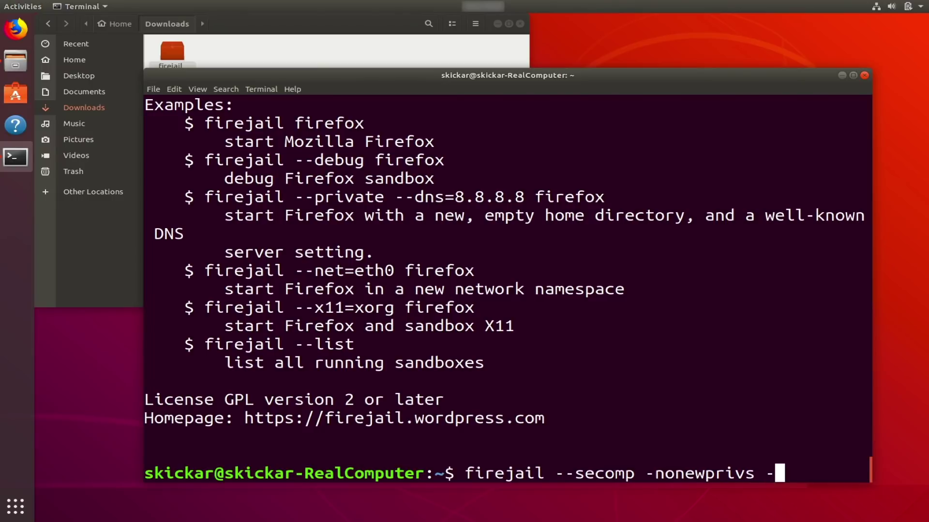
text(priva)
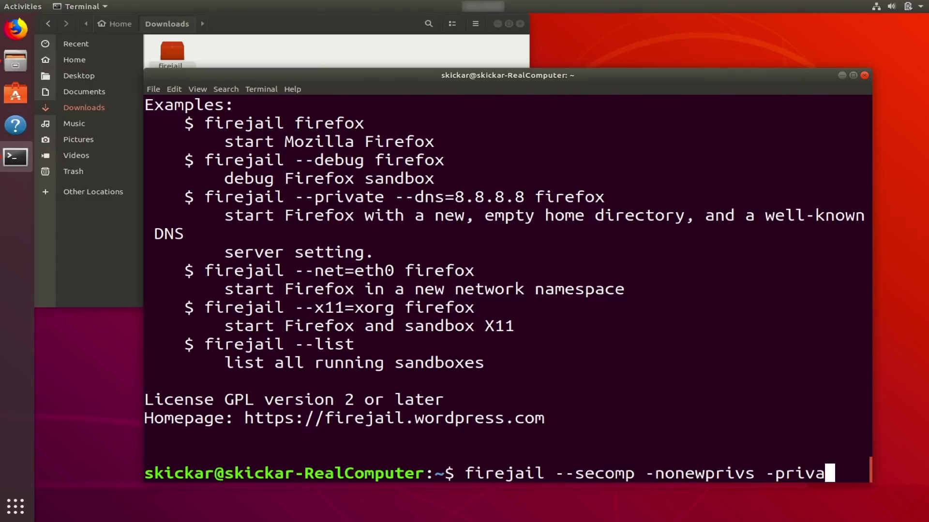
text(te-tmp)
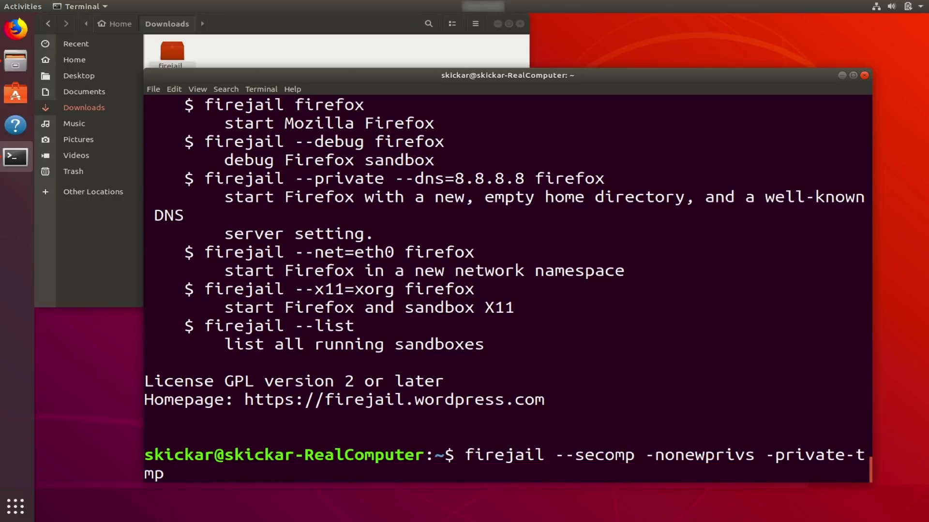
text( firefox)
Step: Fix the options to firejail --seccomp --nonewprivs --private-tmp firefox and launch it
key(Return)
key(Left)
key(Left)
key(Left)
key(Left)
key(Left)
key(Left)
key(Left)
key(Left)
key(Left)
key(Left)
key(Left)
key(Left)
key(Left)
key(Left)
key(Left)
key(Left)
key(Left)
key(Left)
key(Left)
key(Left)
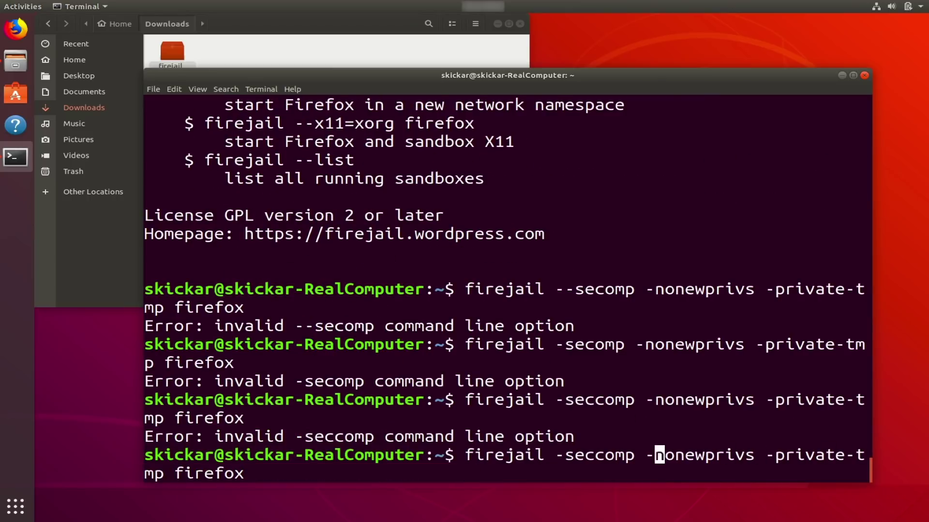
key(Right)
key(Right)
text(-)
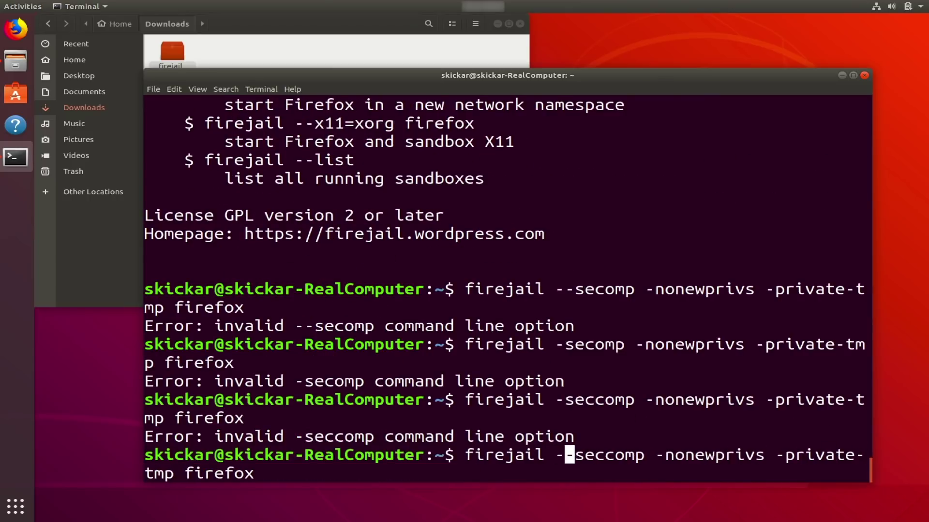
key(Right)
key(Right)
key(Right)
key(Right)
key(Right)
key(Right)
key(Right)
key(Right)
key(Right)
text(-)
key(Right)
key(Right)
key(Right)
key(Right)
key(Right)
key(Right)
key(Right)
key(Right)
key(Right)
key(Right)
key(Right)
key(Right)
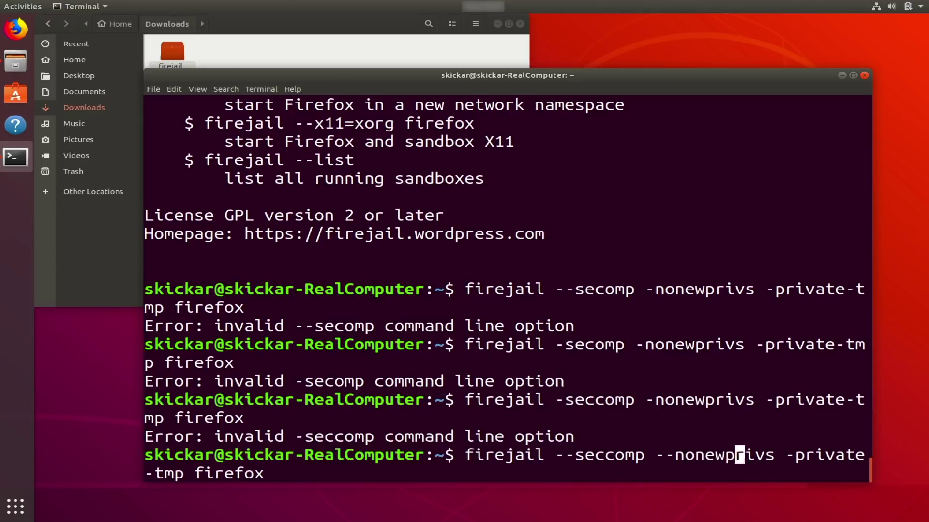
text(-)
key(Right)
key(Right)
key(Right)
key(Right)
key(Right)
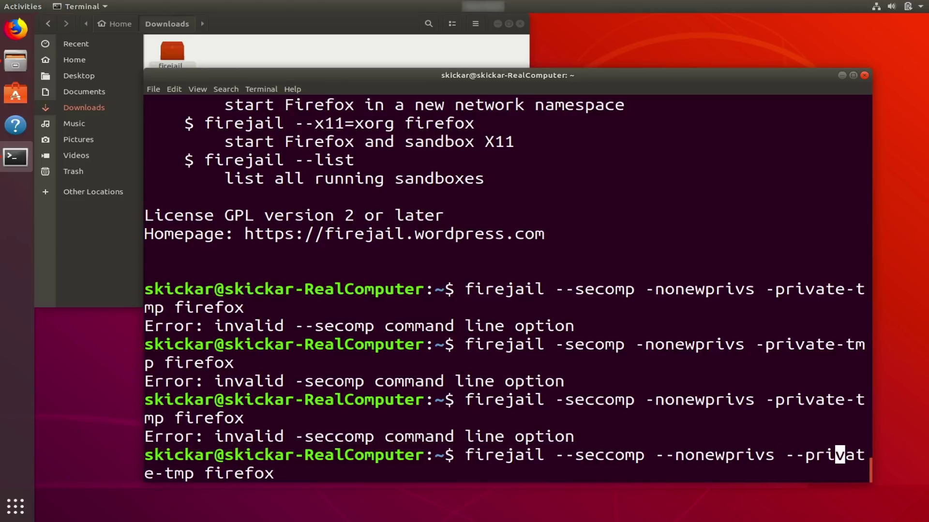
key(Right)
key(Right)
key(Right)
key(Right)
key(Return)
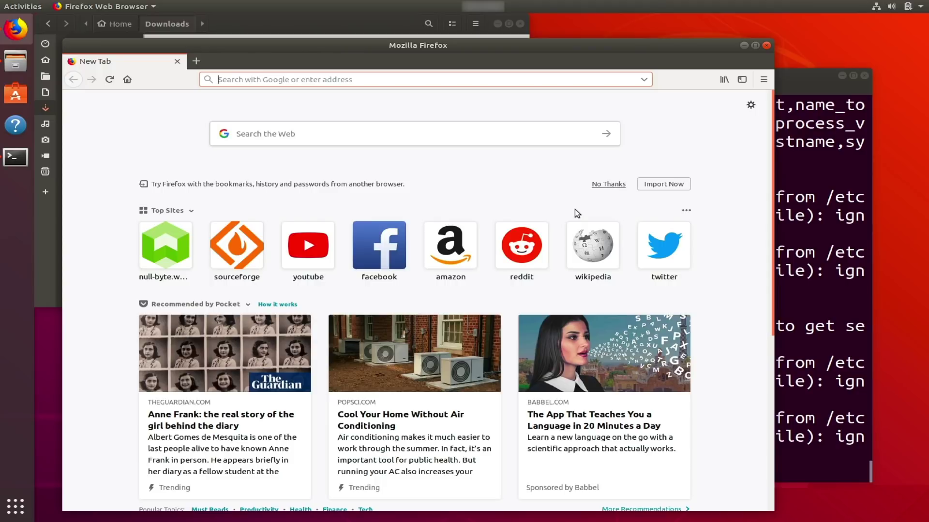
click(802, 85)
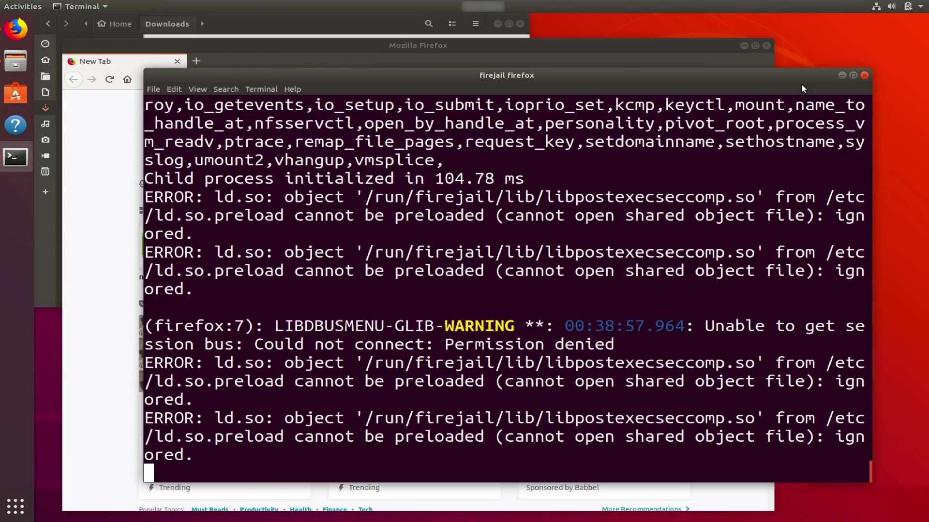